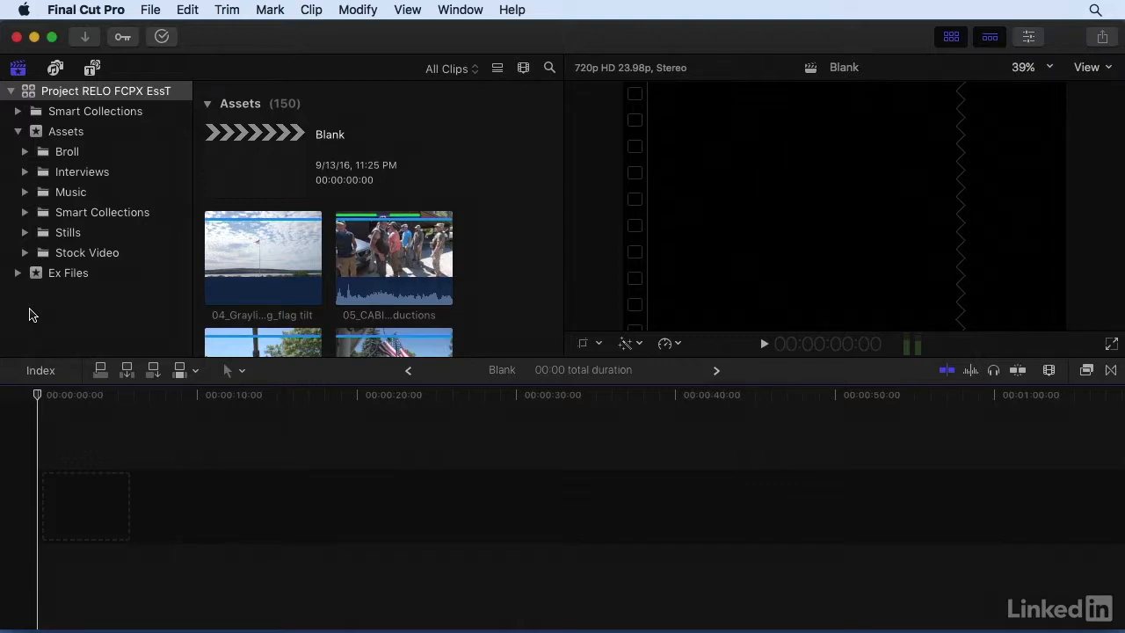
# - Open the FX Keyframe BEGIN project from collection 9.6 in the Chapter 9 folder of Ex Files and play its opening
pyautogui.click(18, 274)
pyautogui.scroll(-5, 15, 282)
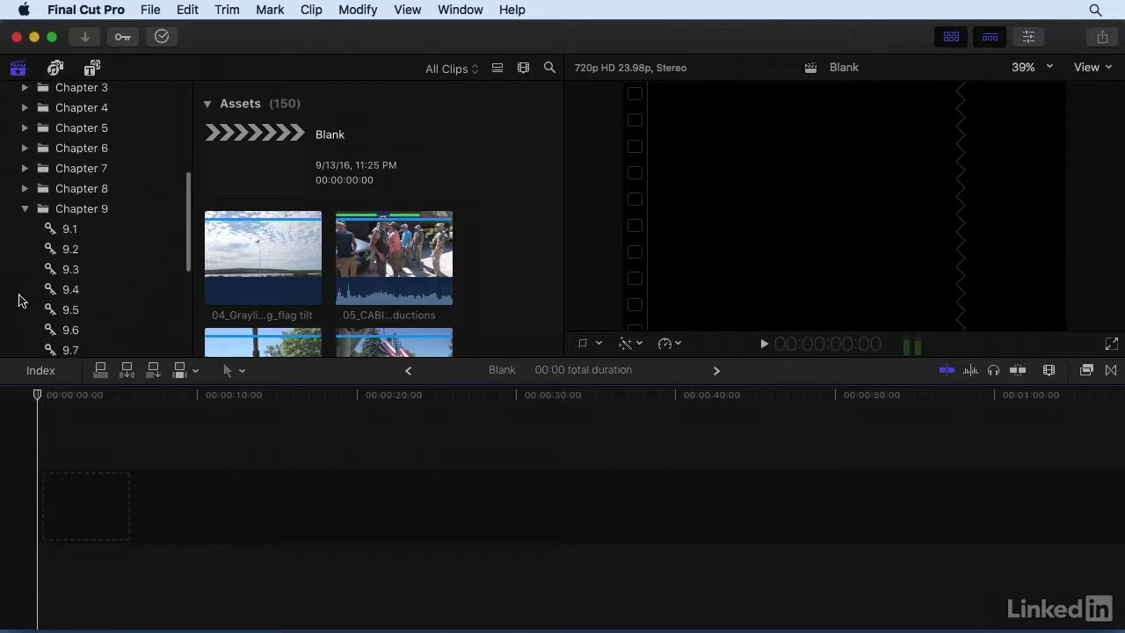
pyautogui.click(70, 331)
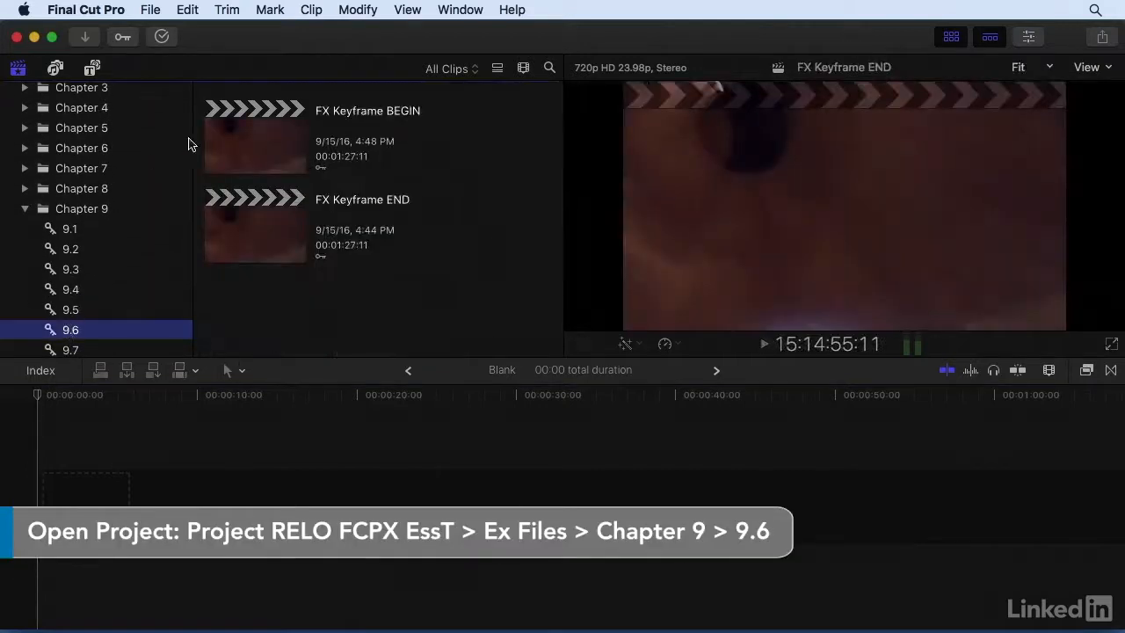
pyautogui.doubleClick(222, 143)
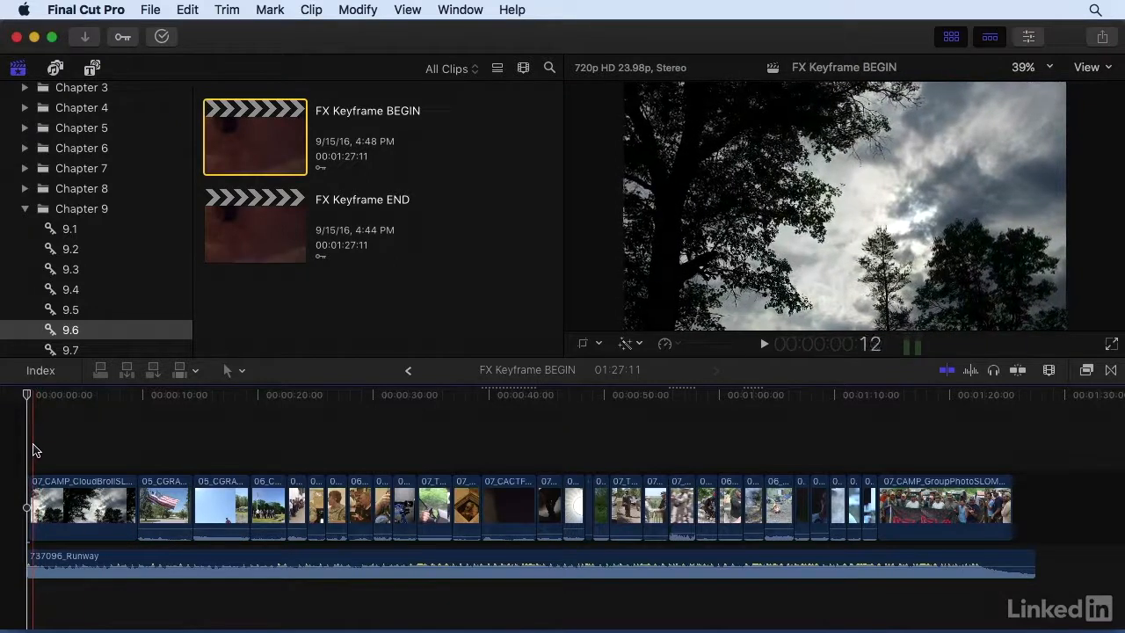
pyautogui.press('space')
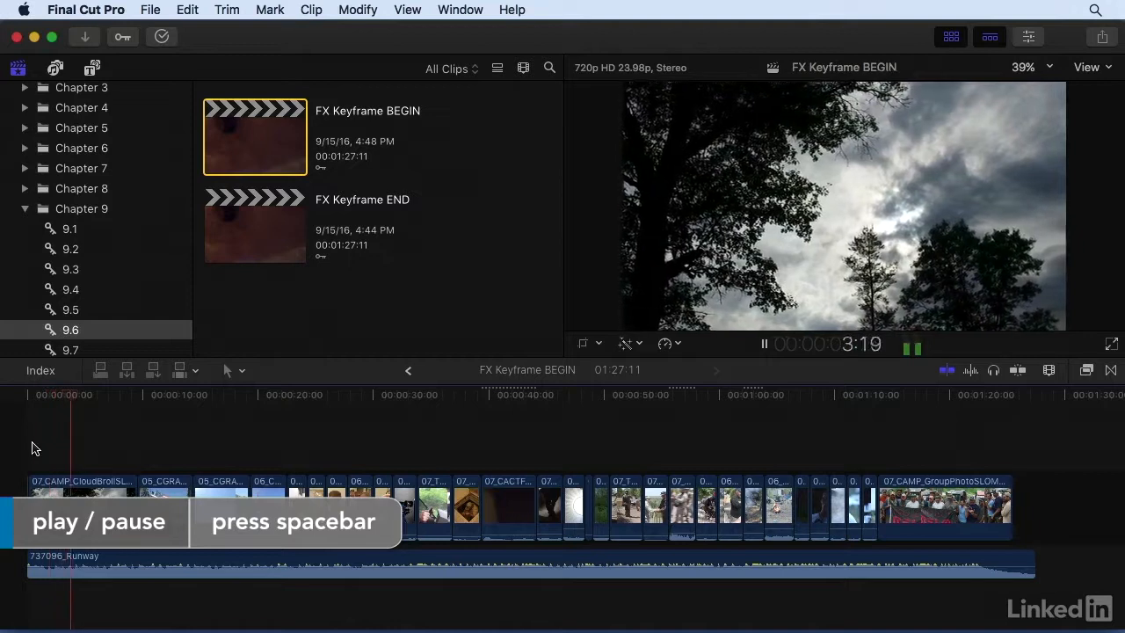
pyautogui.press('space')
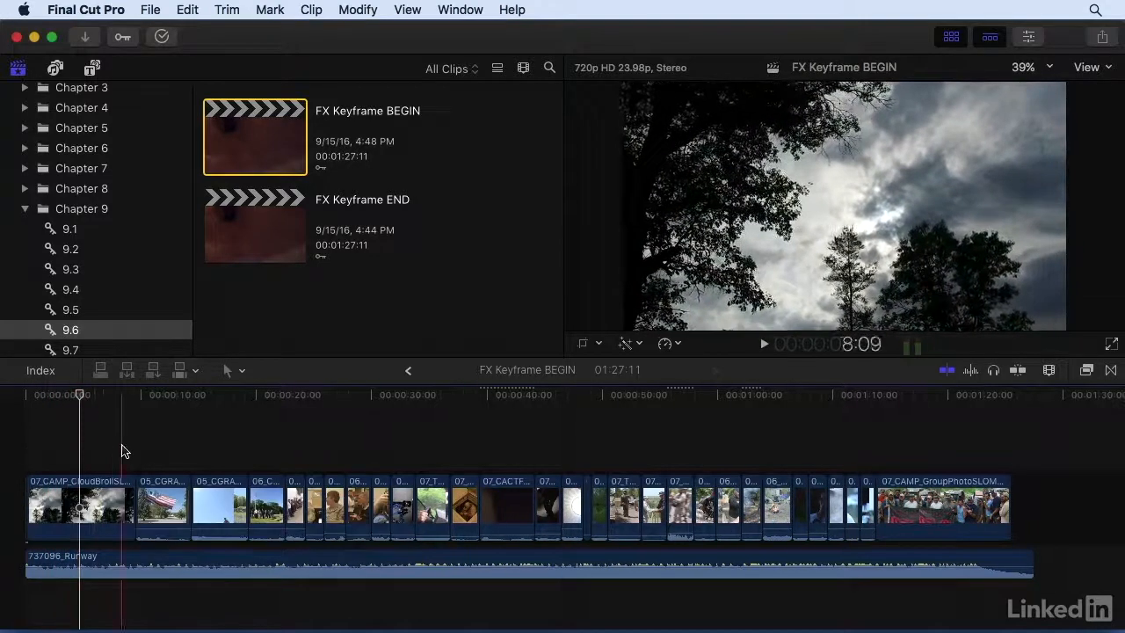
# - Select the opening cloud clip with the playhead at its start, and show the video effects browser and the inspector
pyautogui.click(86, 492)
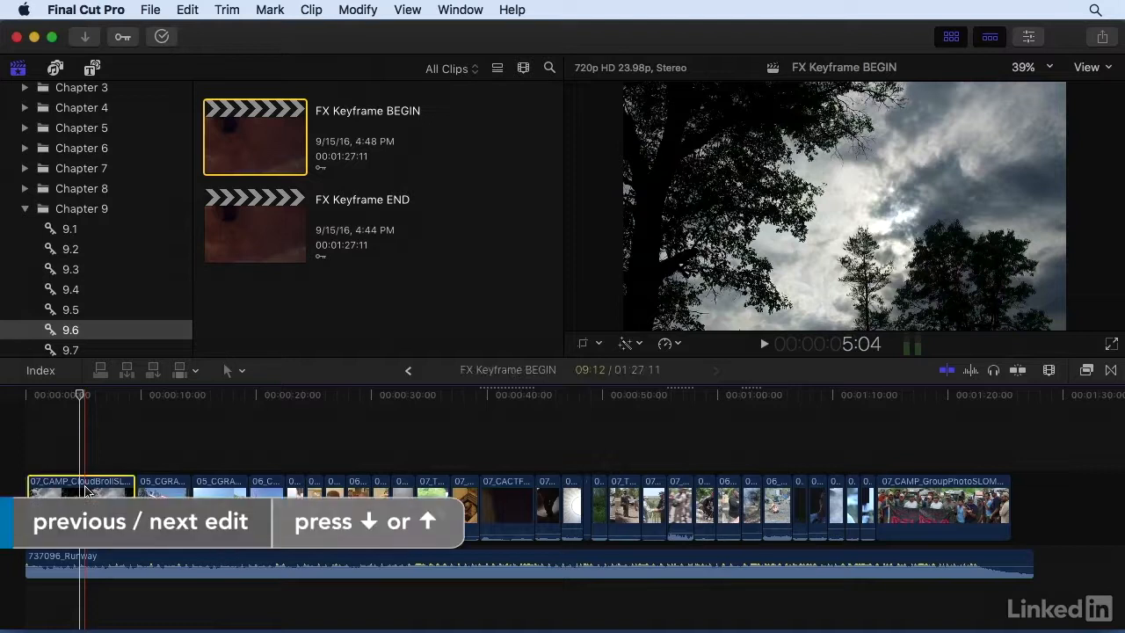
pyautogui.press('Up')
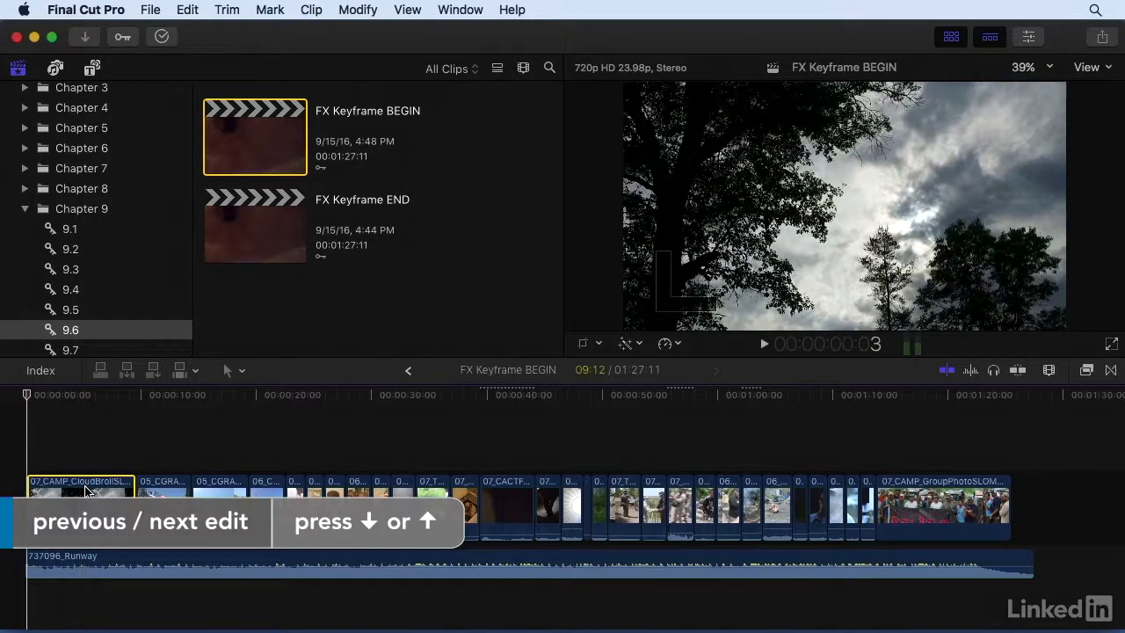
pyautogui.click(1087, 371)
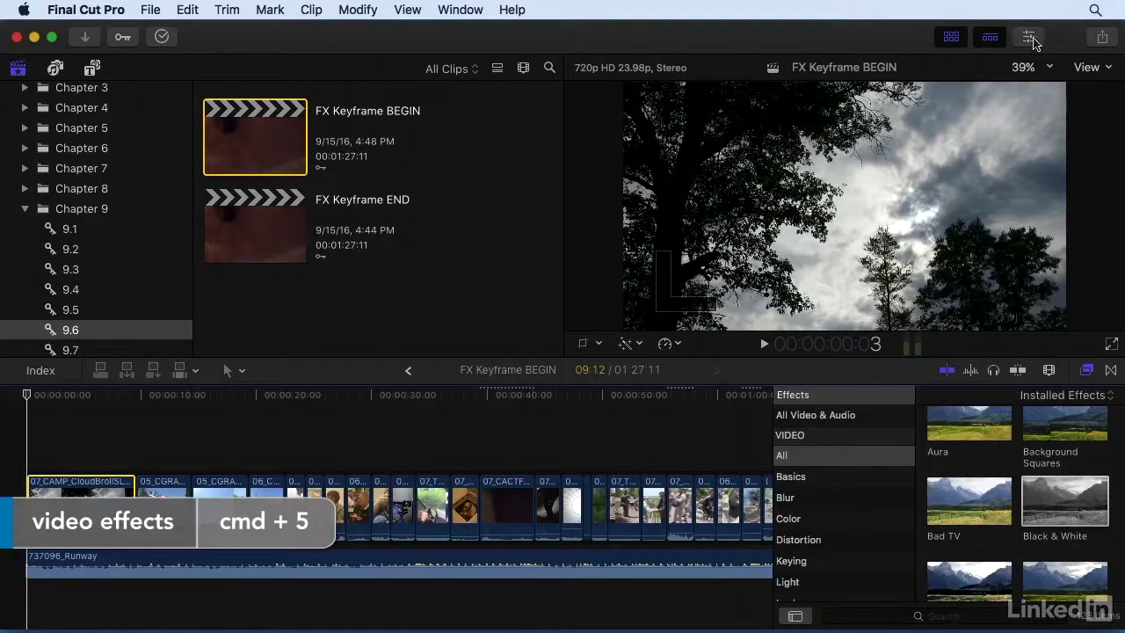
pyautogui.click(1029, 37)
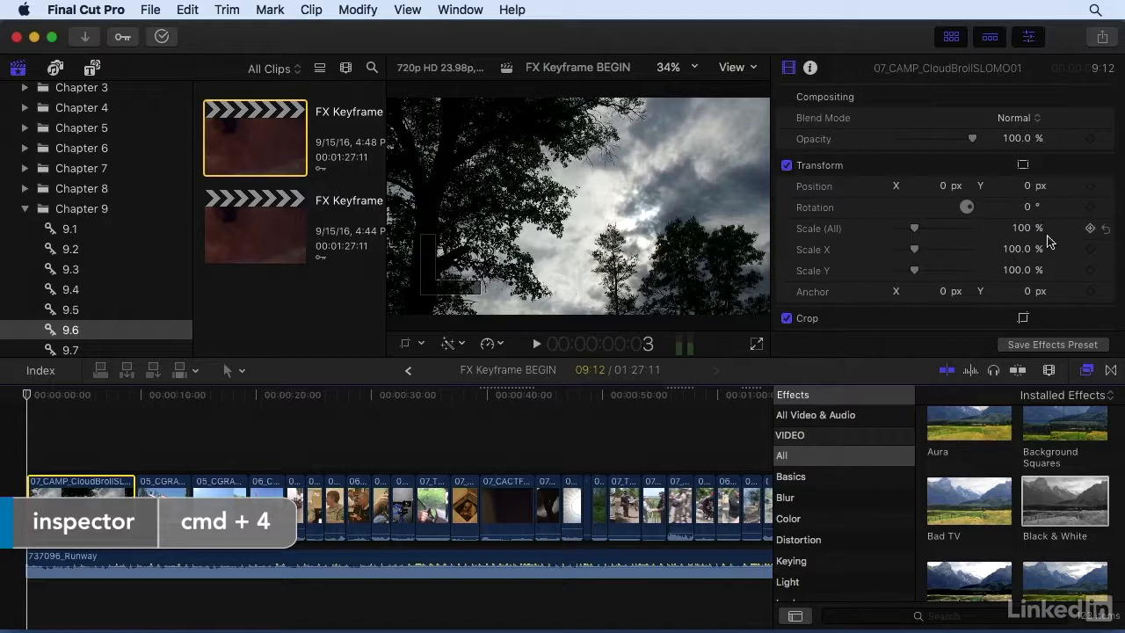
# - Apply the Black & White effect to the cloud clip and try its Amount at 0 before restoring it to 100
pyautogui.scroll(1, 1072, 504)
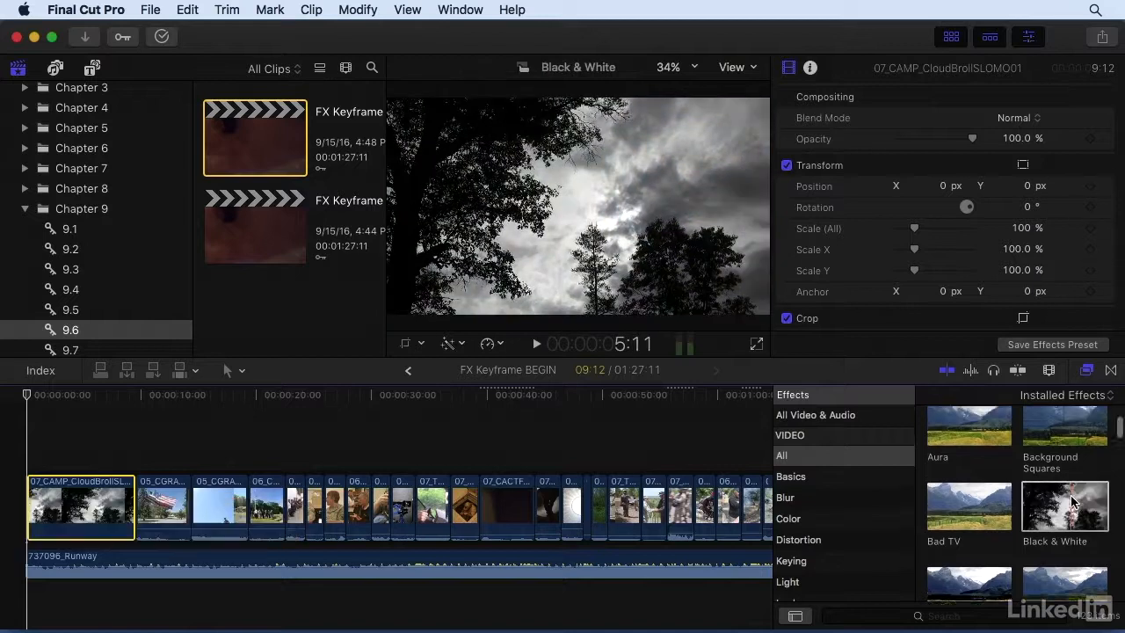
pyautogui.moveTo(1080, 512); pyautogui.dragTo(88, 499)
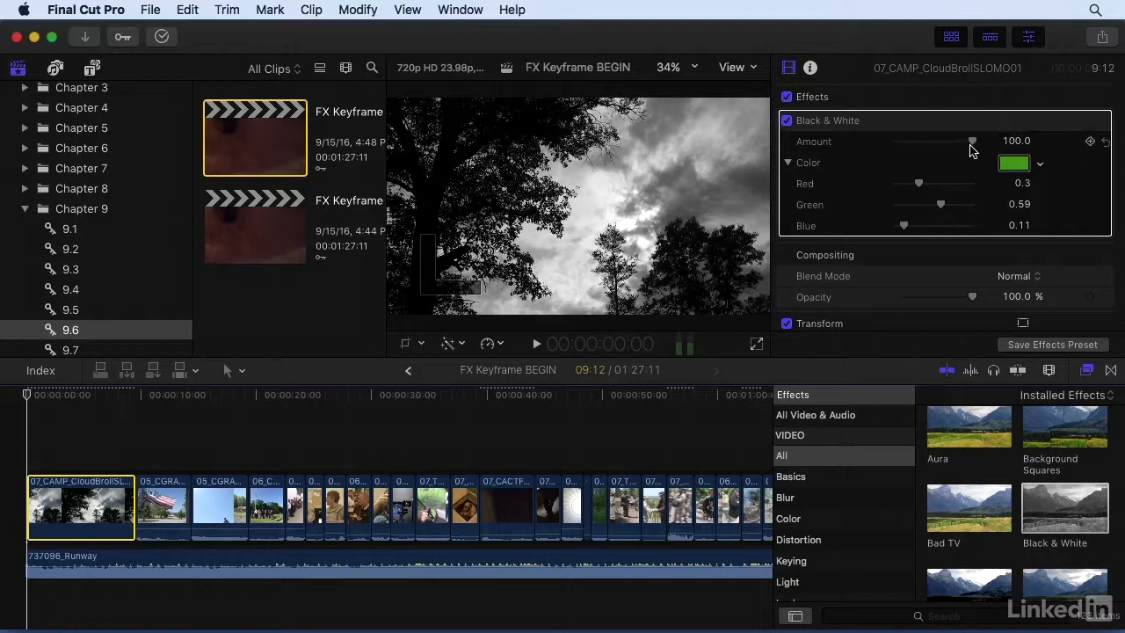
pyautogui.moveTo(975, 146); pyautogui.dragTo(886, 146)
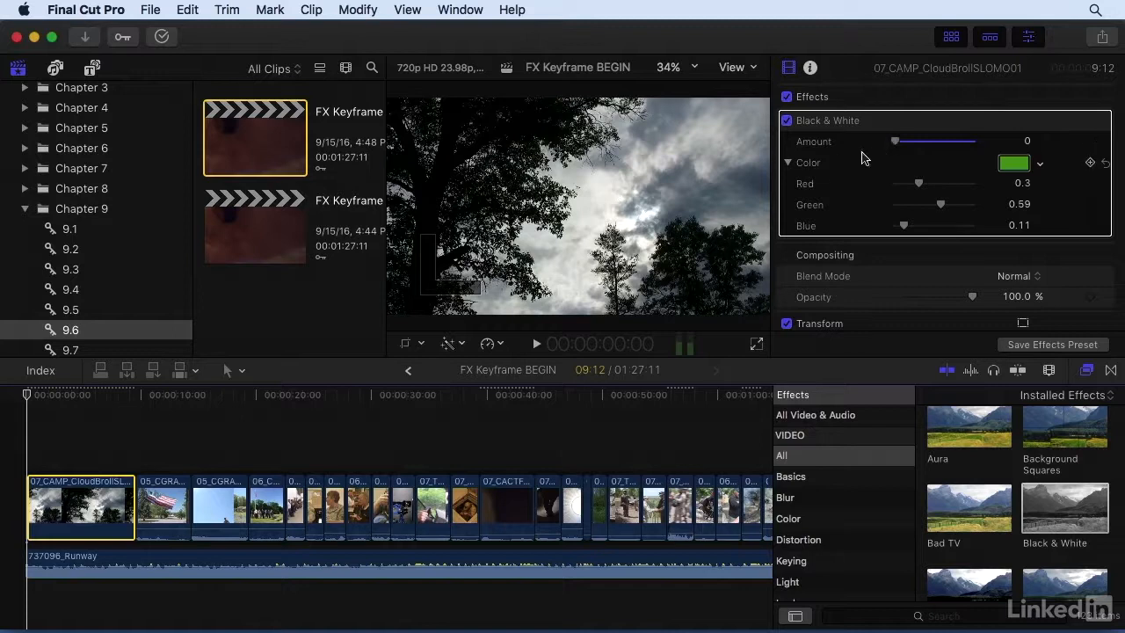
pyautogui.moveTo(896, 146); pyautogui.dragTo(976, 144)
# - Keyframe the Black & White Amount at 100 at the clip's start and at 0 about halfway through the clip
pyautogui.click(1090, 143)
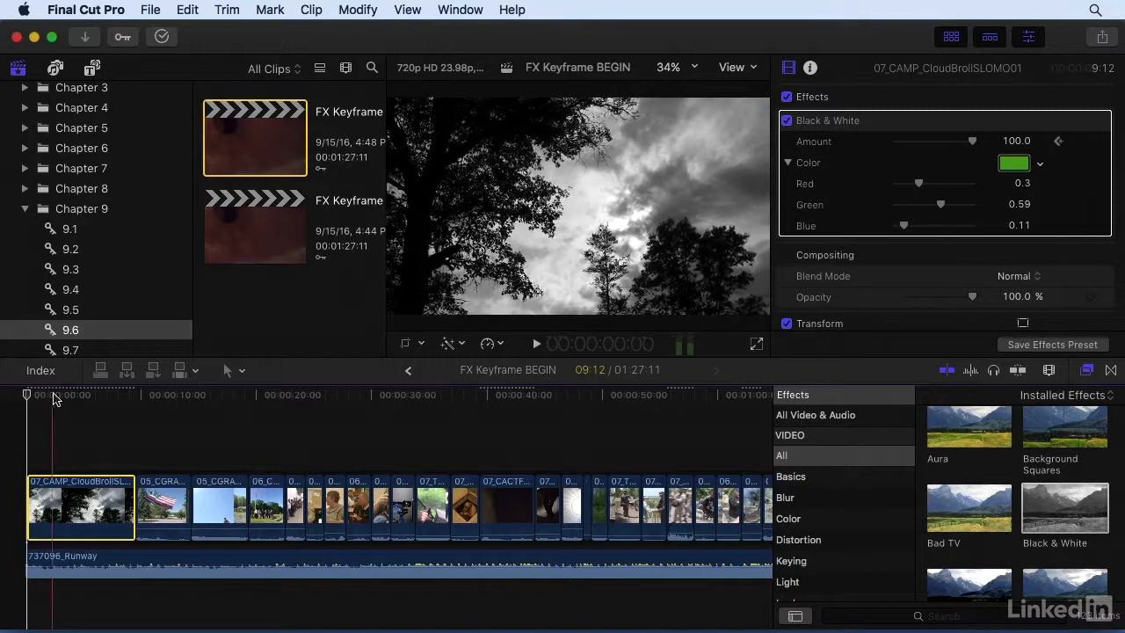
pyautogui.moveTo(56, 397); pyautogui.dragTo(80, 398)
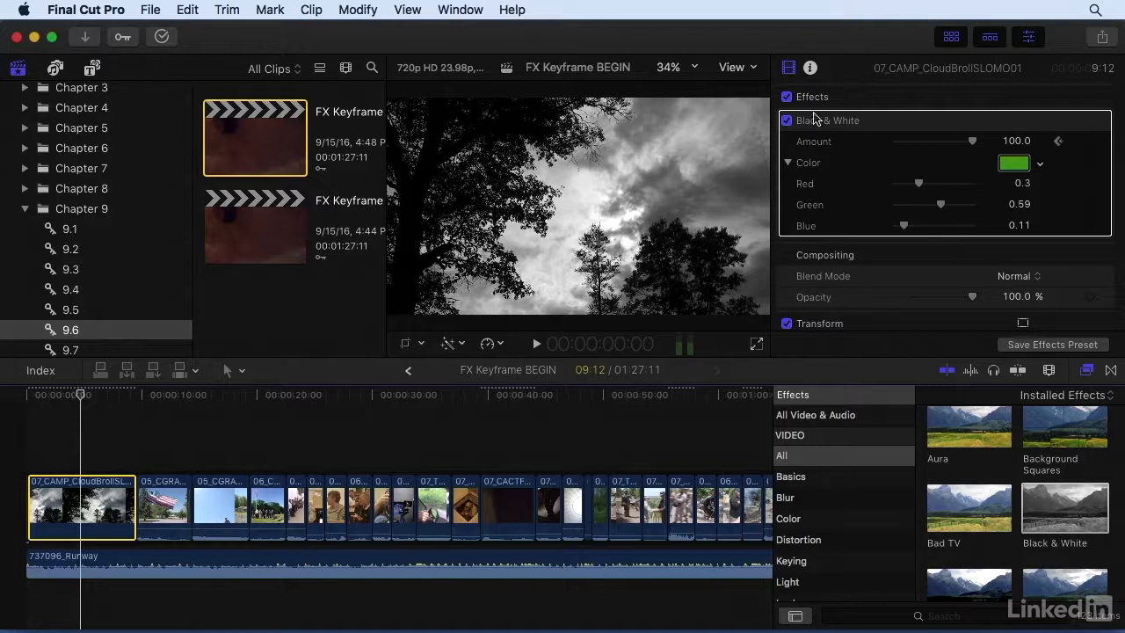
pyautogui.click(1090, 140)
pyautogui.moveTo(972, 145); pyautogui.dragTo(852, 143)
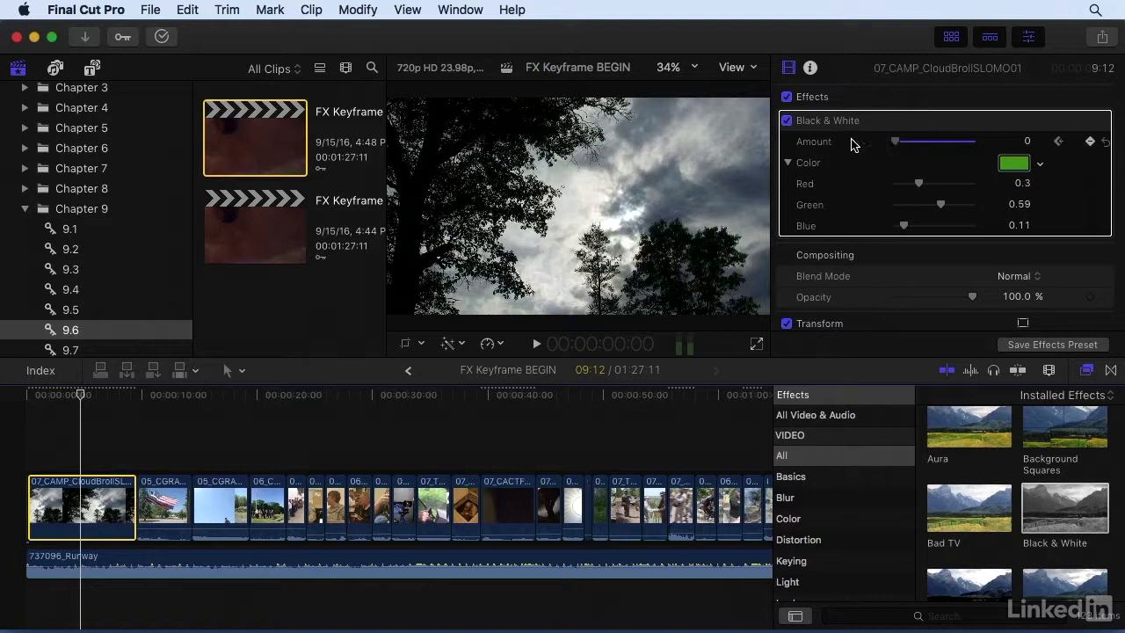
# - Review the fade to color by moving between the two Amount keyframes and playing the clip from the first one
pyautogui.click(1060, 142)
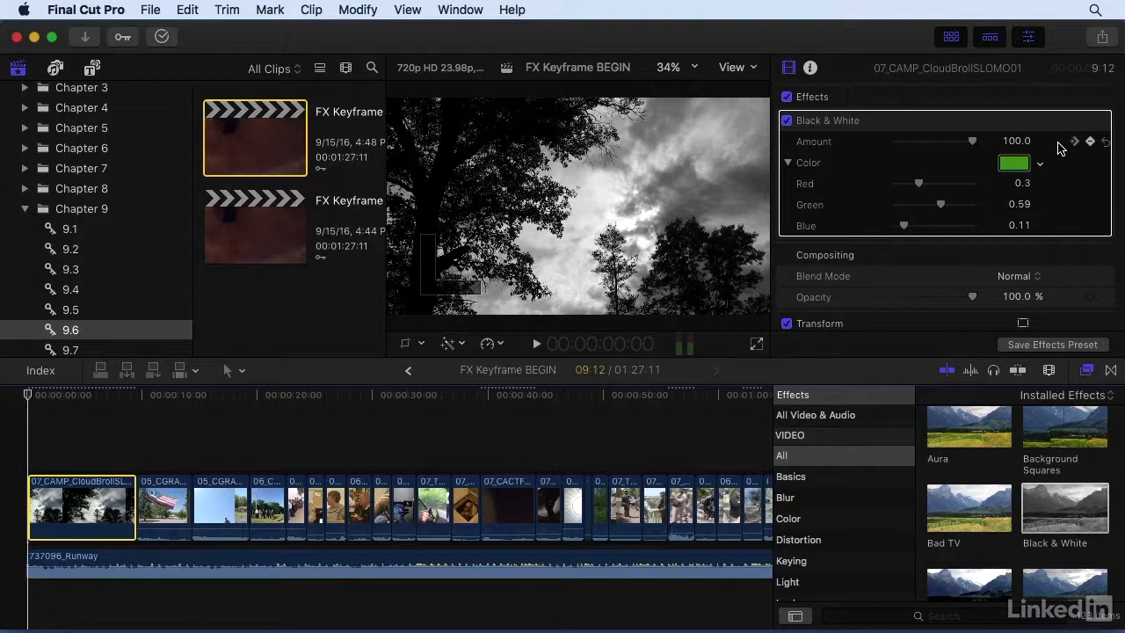
pyautogui.click(1076, 144)
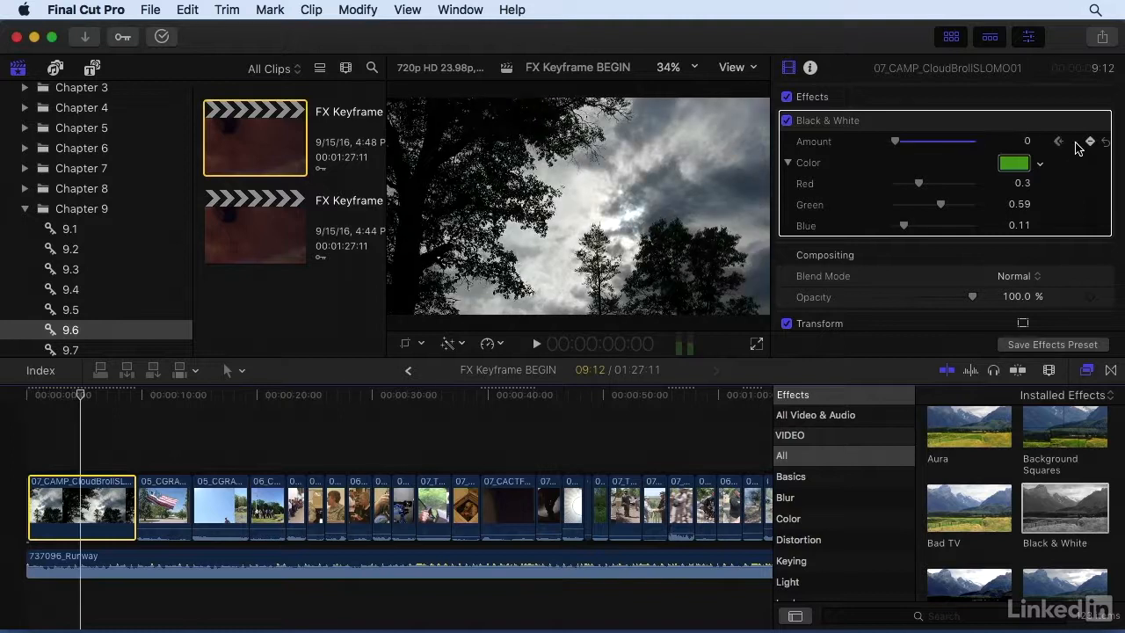
pyautogui.click(1061, 143)
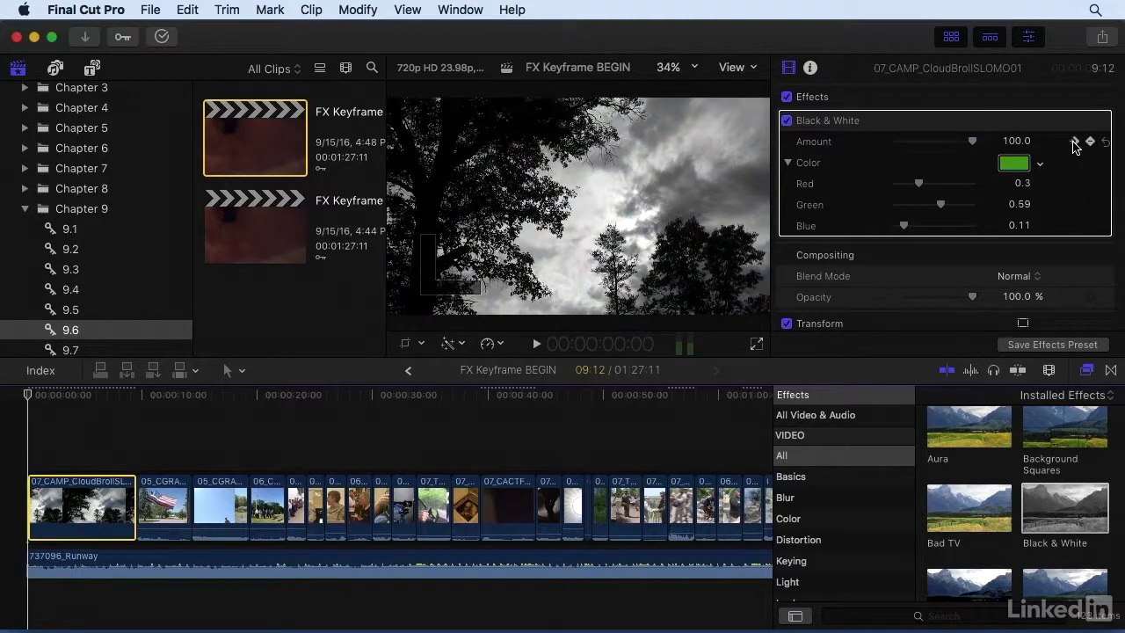
pyautogui.click(1075, 143)
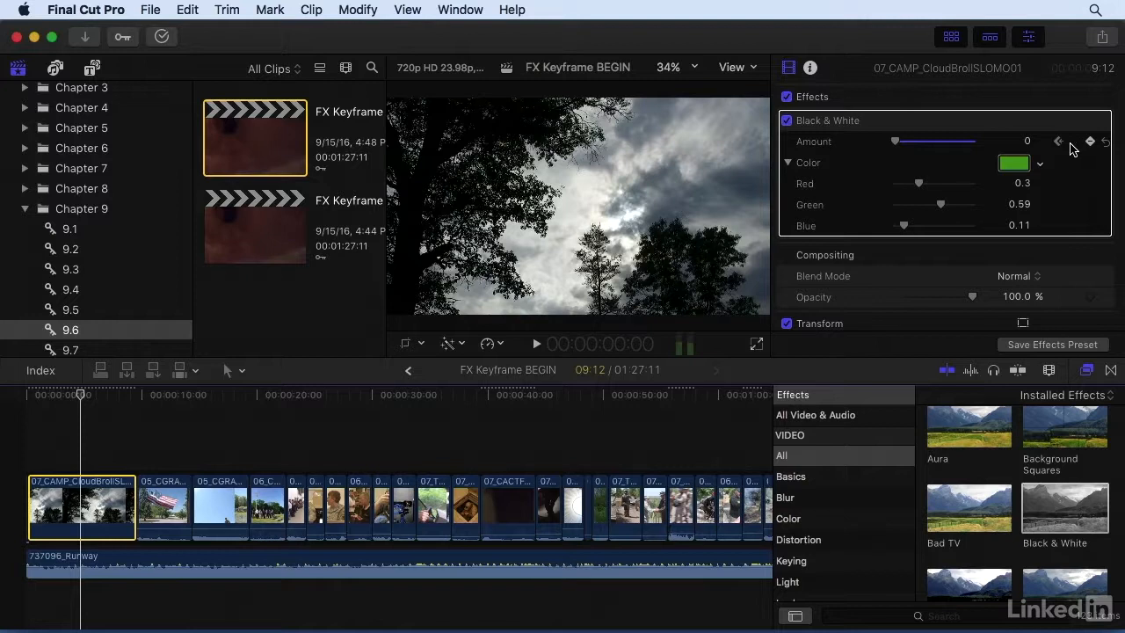
pyautogui.click(1057, 144)
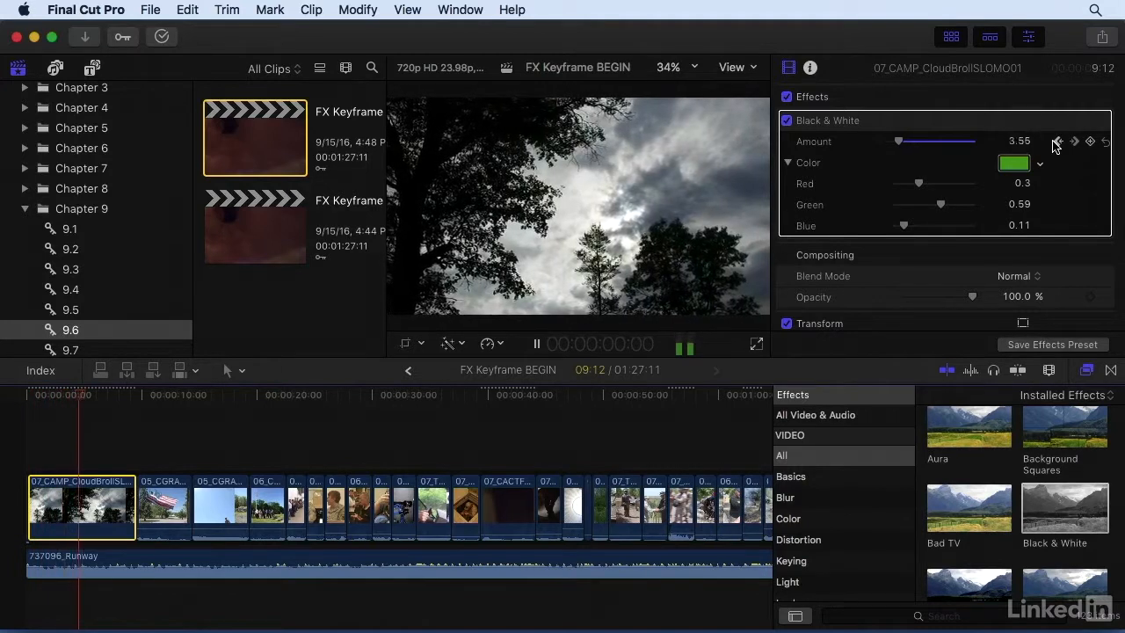
pyautogui.press('space')
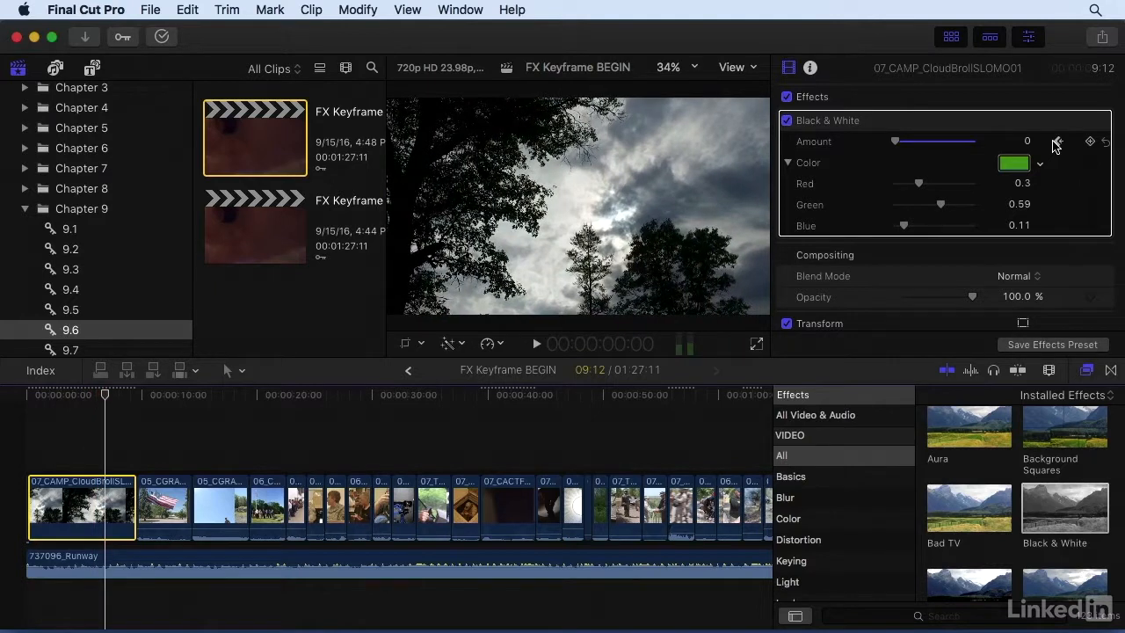
# - Delete the Black & White effect from the cloud clip and return the playhead to the clip's start
pyautogui.click(974, 126)
pyautogui.scroll(-4, 977, 125)
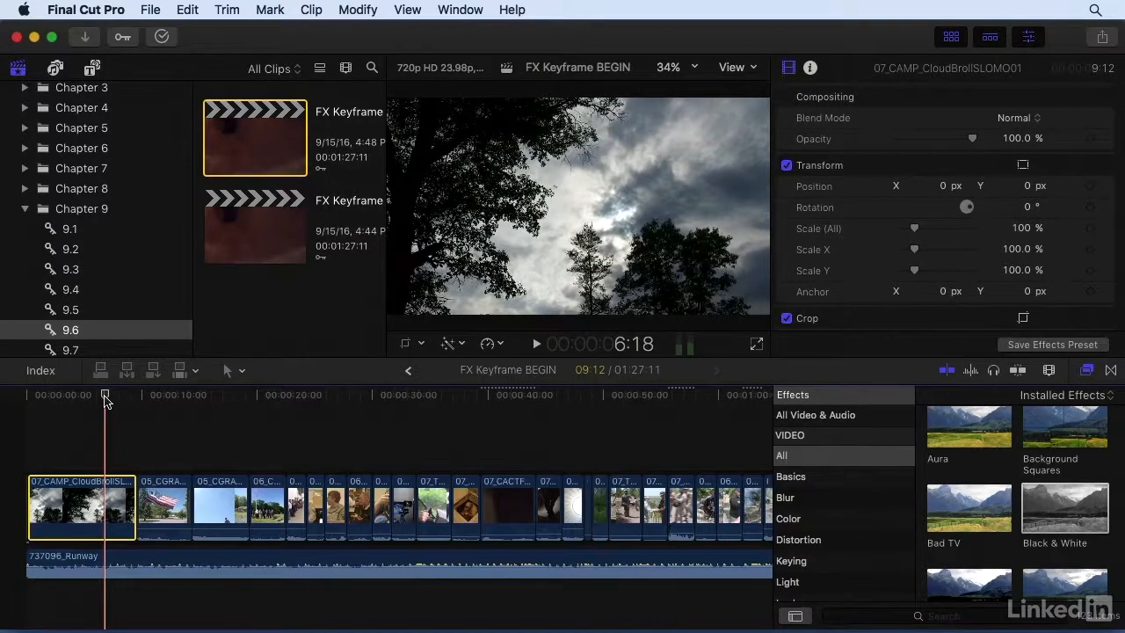
pyautogui.press('Up')
# - Apply the Glory effect from the Looks category to the cloud clip and keyframe its Amount at 80.96 at the clip's start
pyautogui.scroll(-1, 887, 494)
pyautogui.scroll(-3, 885, 494)
pyautogui.click(867, 531)
pyautogui.scroll(-1, 956, 506)
pyautogui.scroll(-3, 956, 505)
pyautogui.moveTo(1057, 451); pyautogui.dragTo(83, 500)
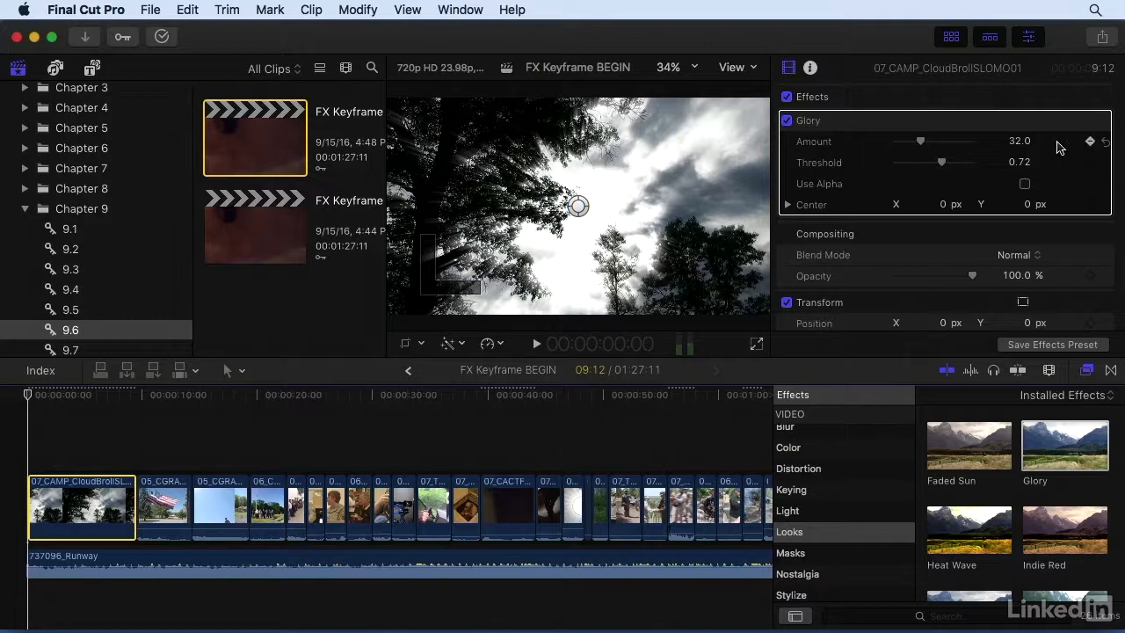
pyautogui.moveTo(921, 143); pyautogui.dragTo(960, 148)
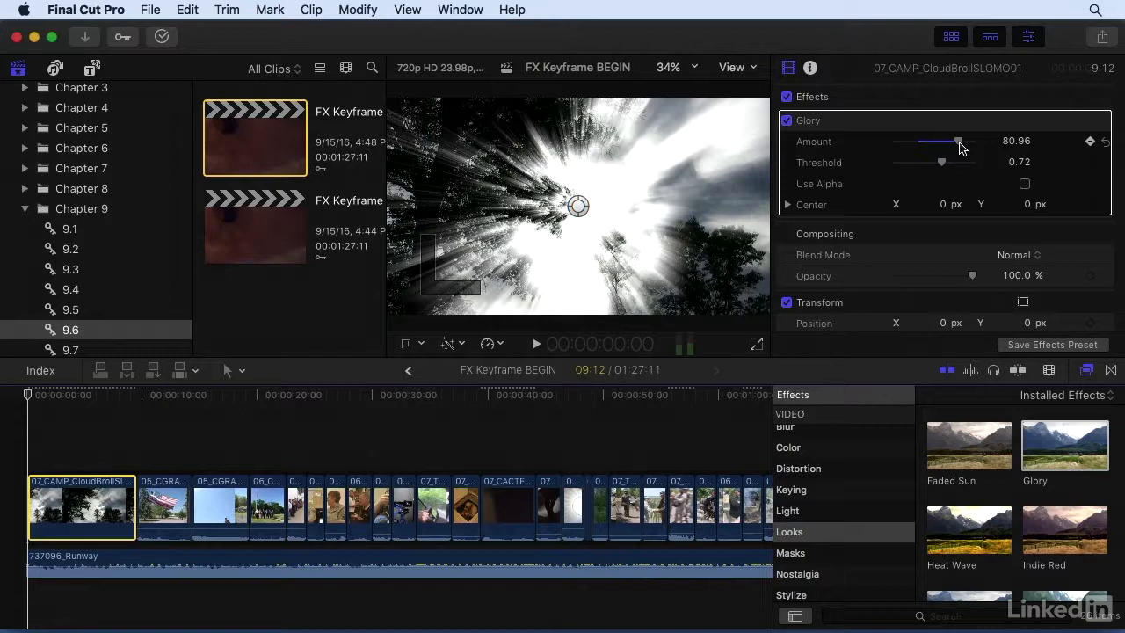
# - Keyframe the Glory Amount at 0 about halfway through the cloud clip and at 79.84 at the clip's end
pyautogui.click(55, 397)
pyautogui.moveTo(55, 397); pyautogui.dragTo(56, 410)
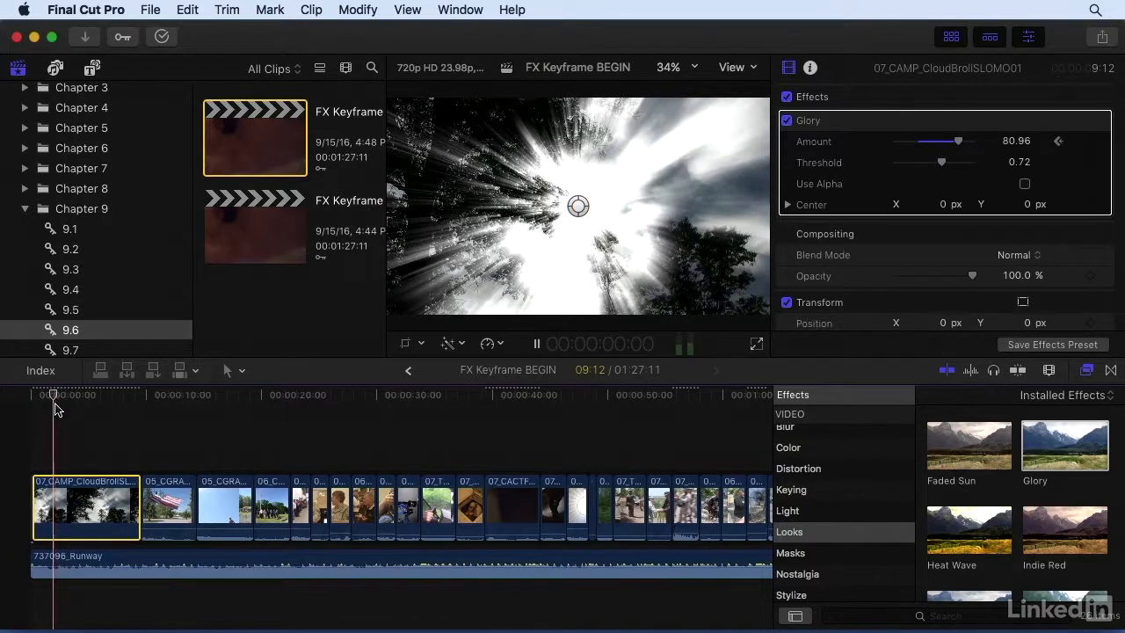
pyautogui.press('space')
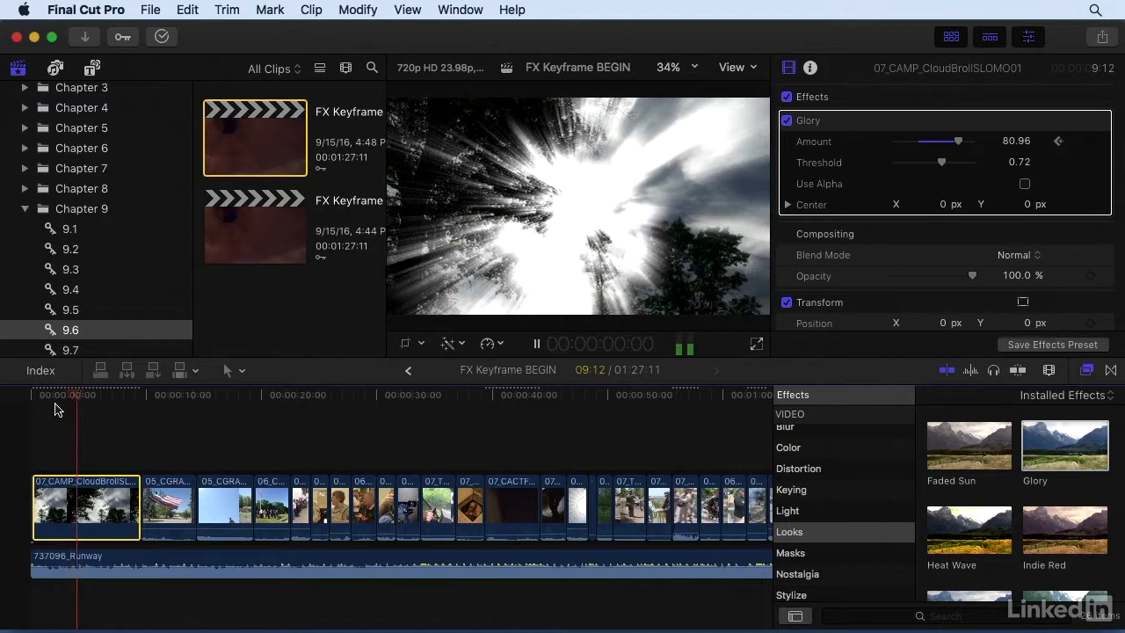
pyautogui.press('space')
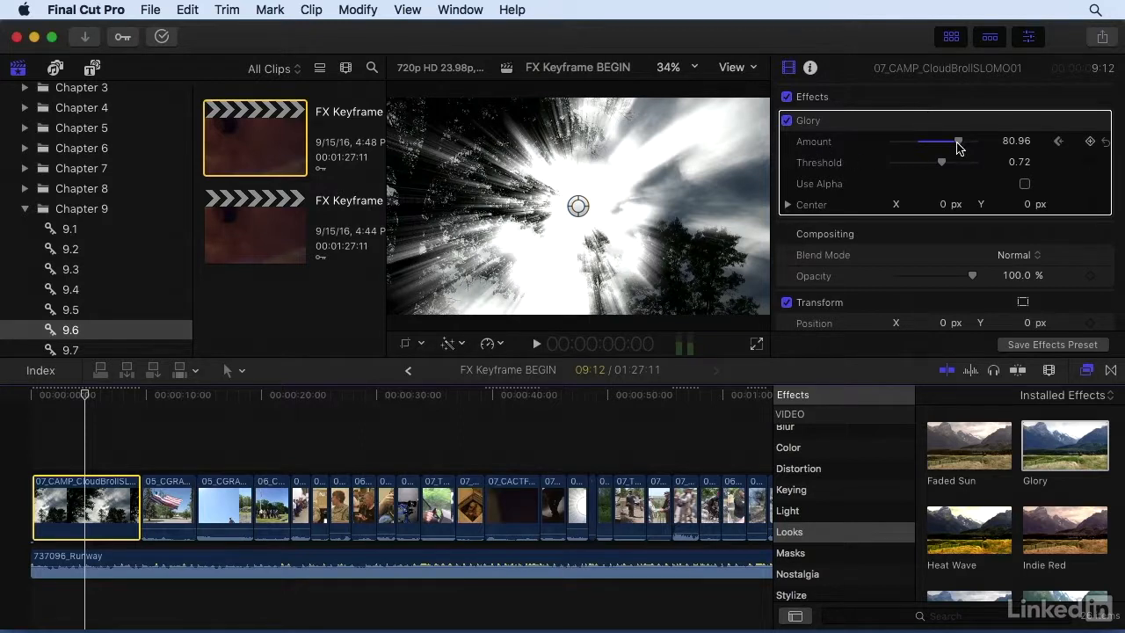
pyautogui.moveTo(956, 143); pyautogui.dragTo(890, 144)
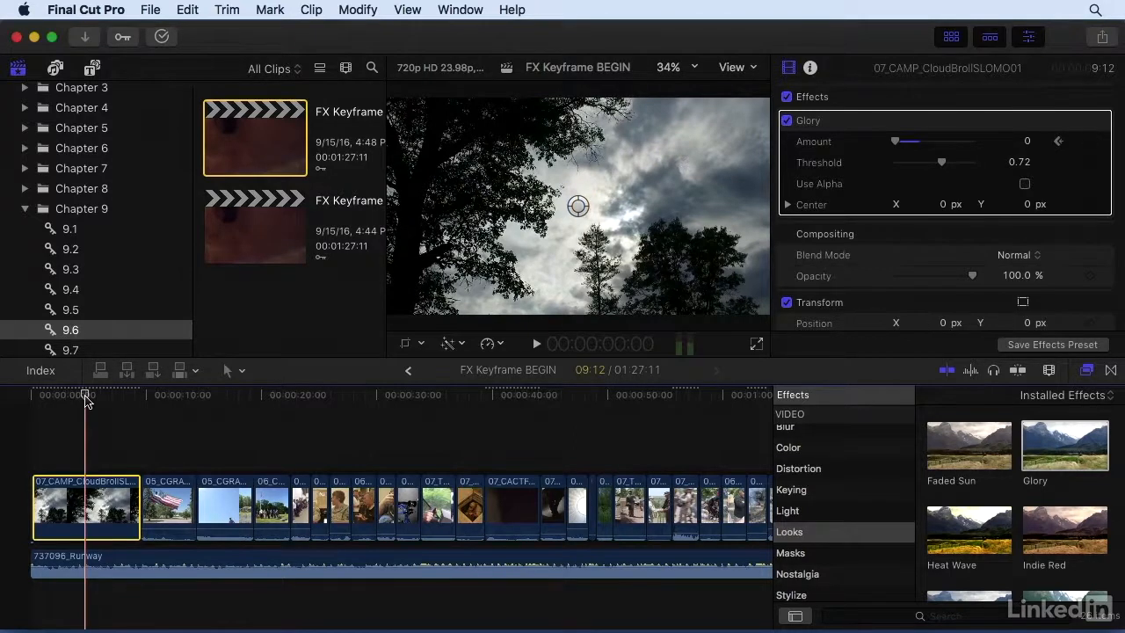
pyautogui.press('Down')
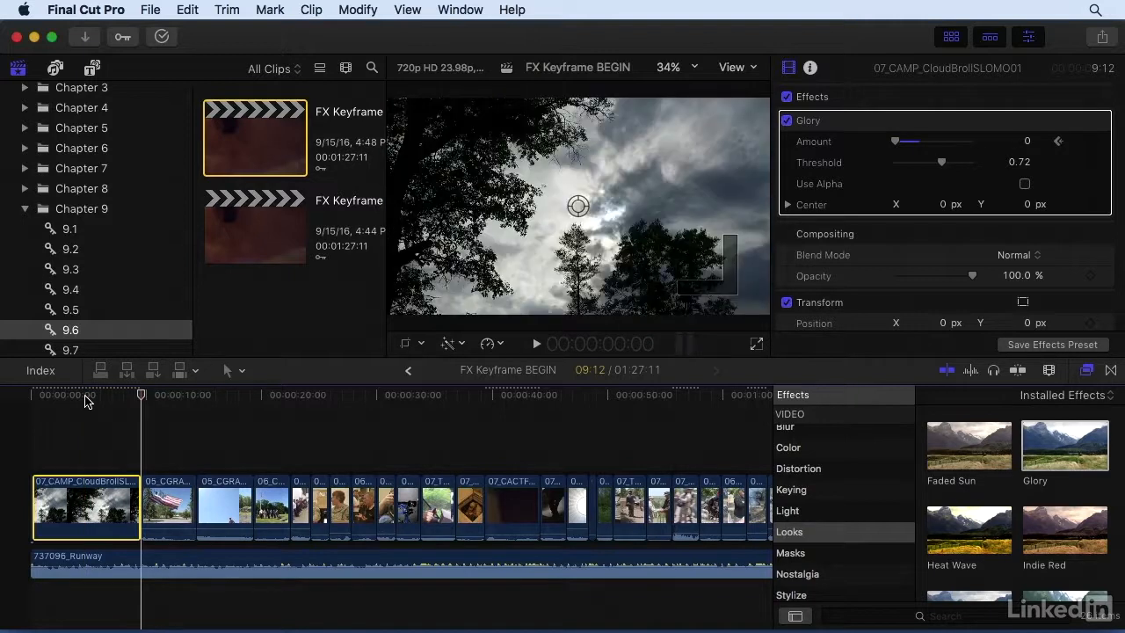
pyautogui.moveTo(898, 146); pyautogui.dragTo(958, 146)
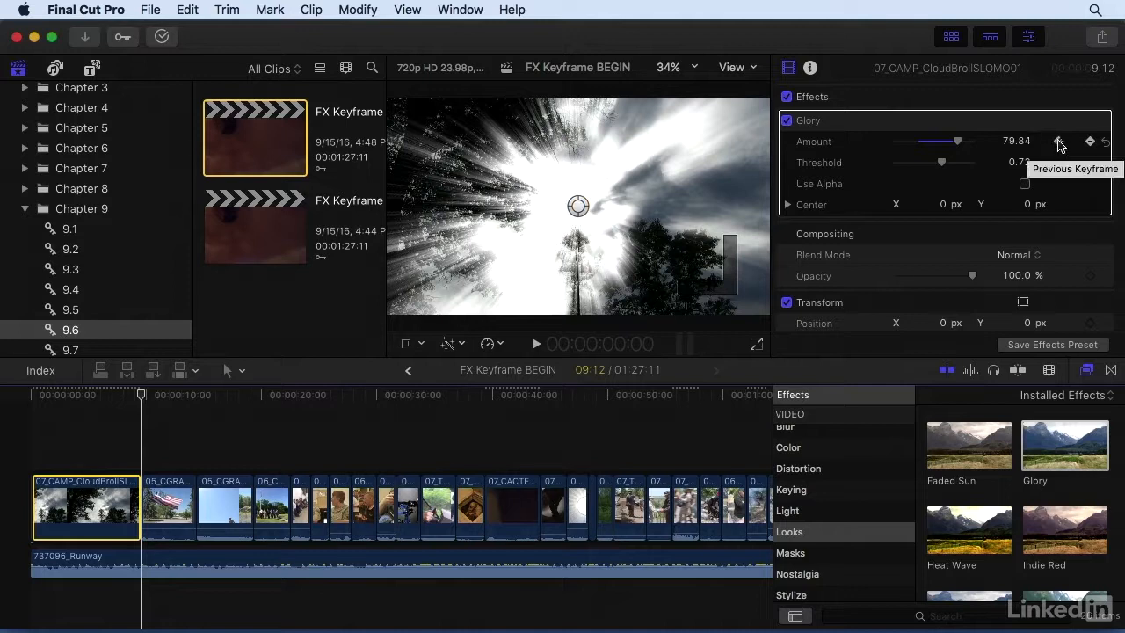
# - Review the Glory animation by stepping back through its keyframes, playing the clip and checking the Amount between keyframes
pyautogui.click(1059, 143)
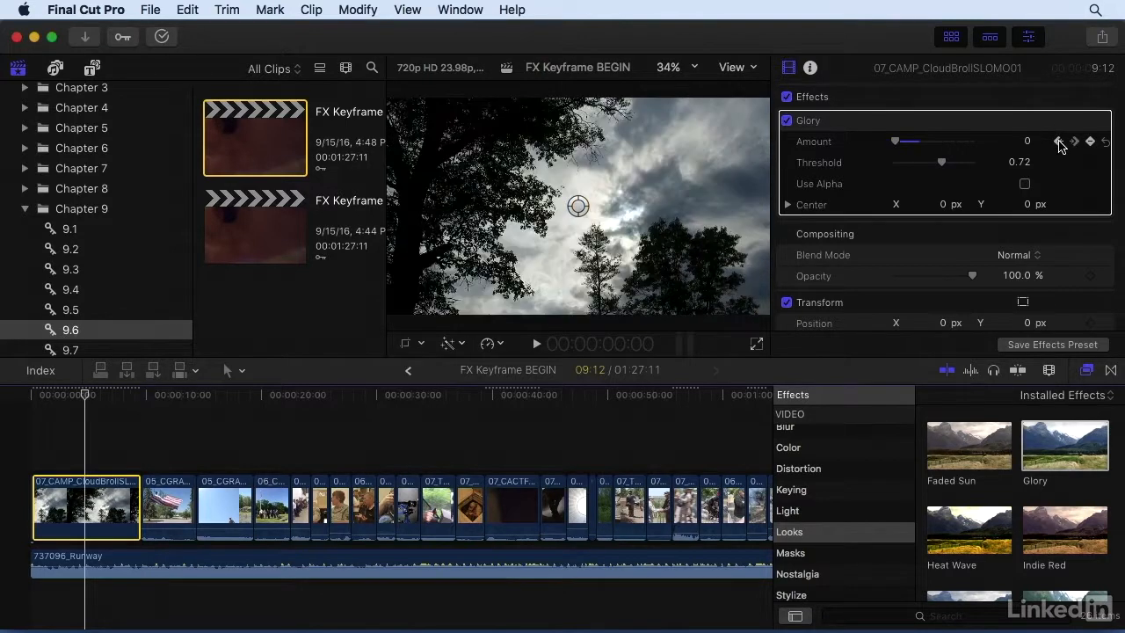
pyautogui.click(1058, 143)
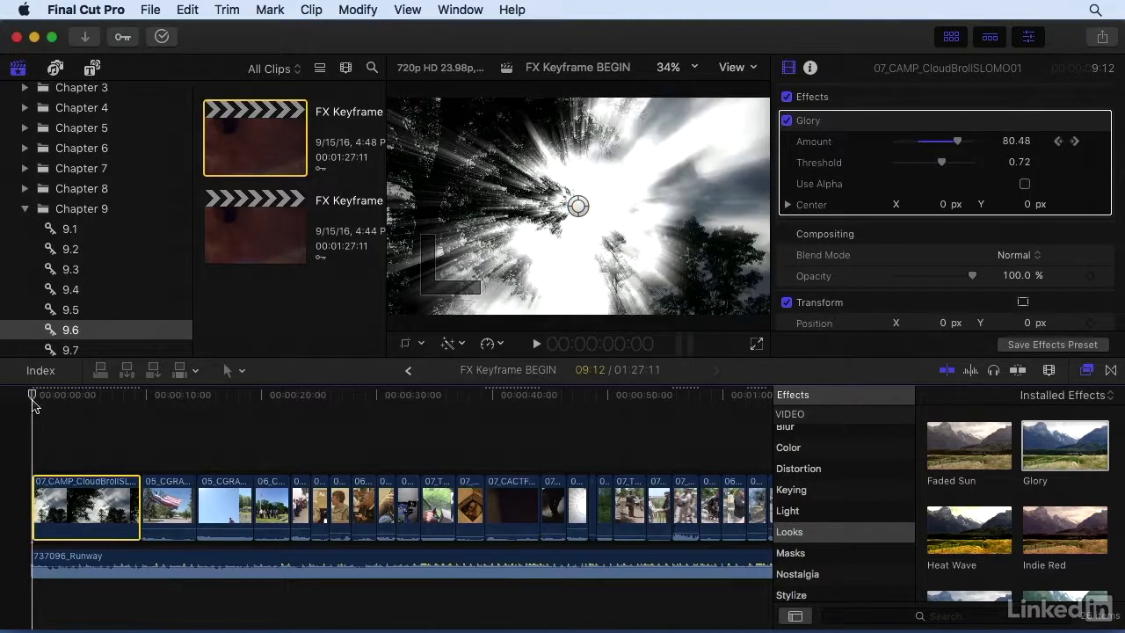
pyautogui.press('space')
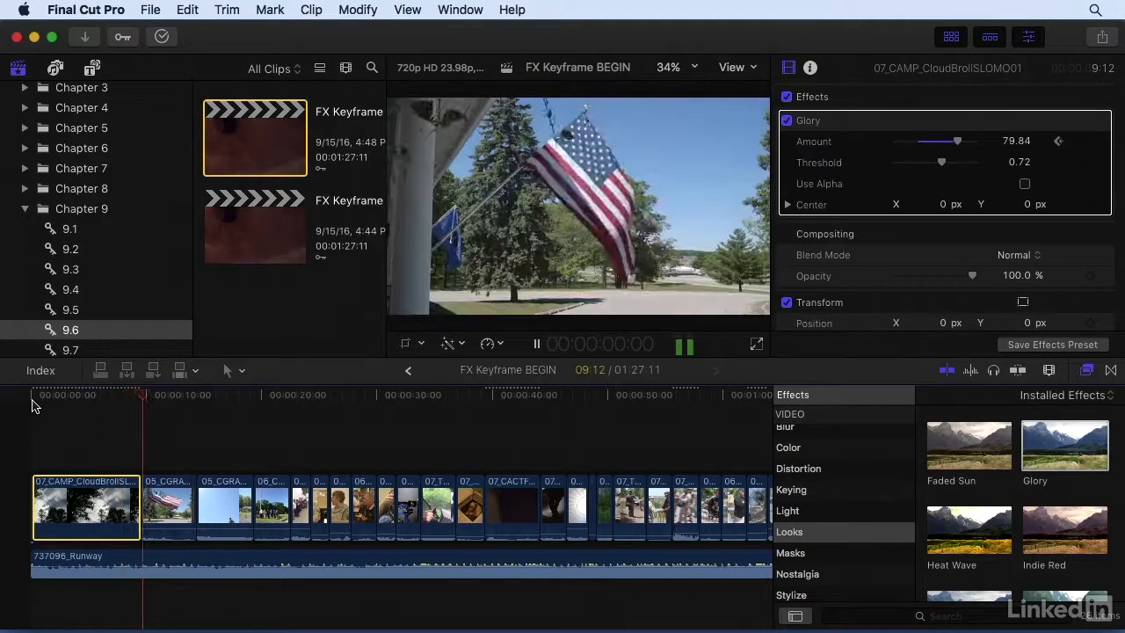
pyautogui.click(94, 395)
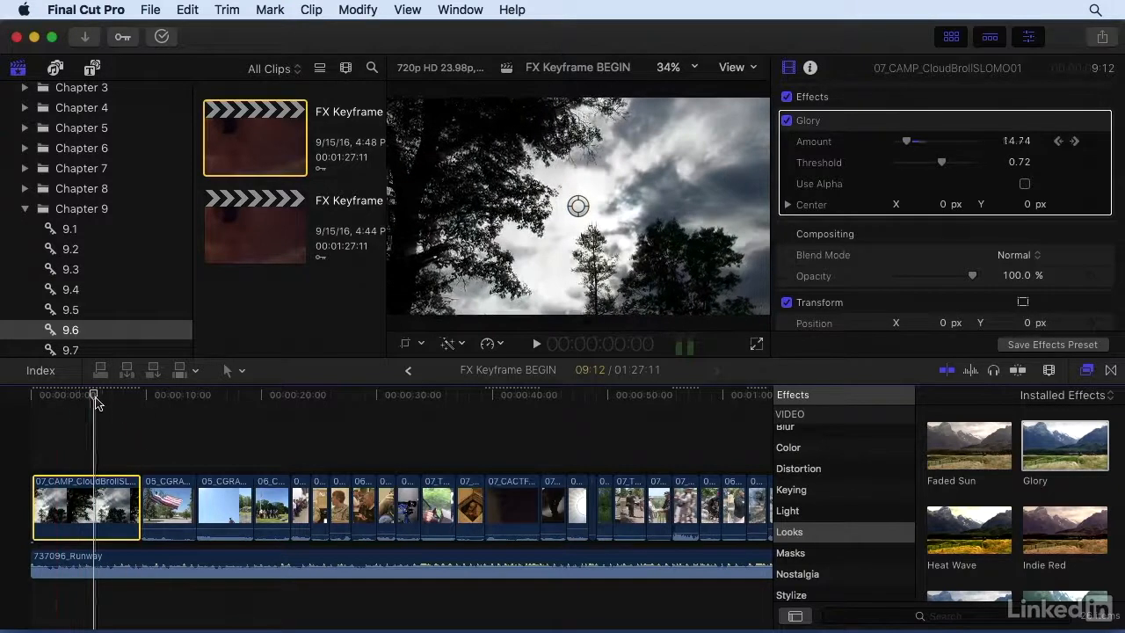
pyautogui.click(127, 400)
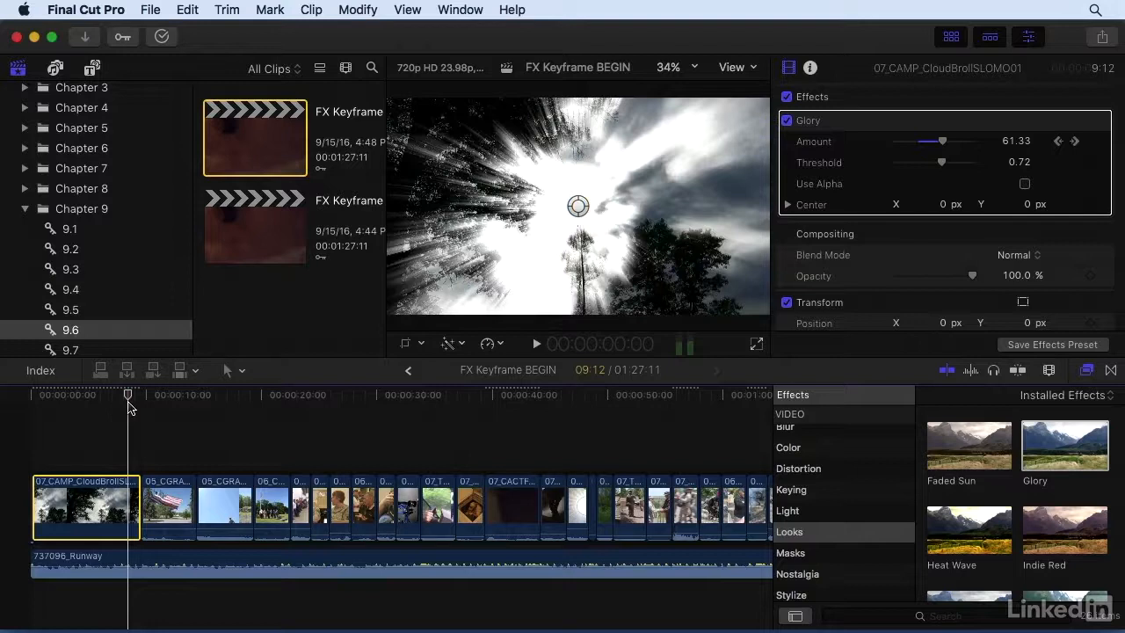
# - Apply the Hard Light effect from the Basics category to the opening cloud clip and check its look over the Glory animation
pyautogui.scroll(2, 851, 490)
pyautogui.scroll(1, 851, 490)
pyautogui.click(835, 476)
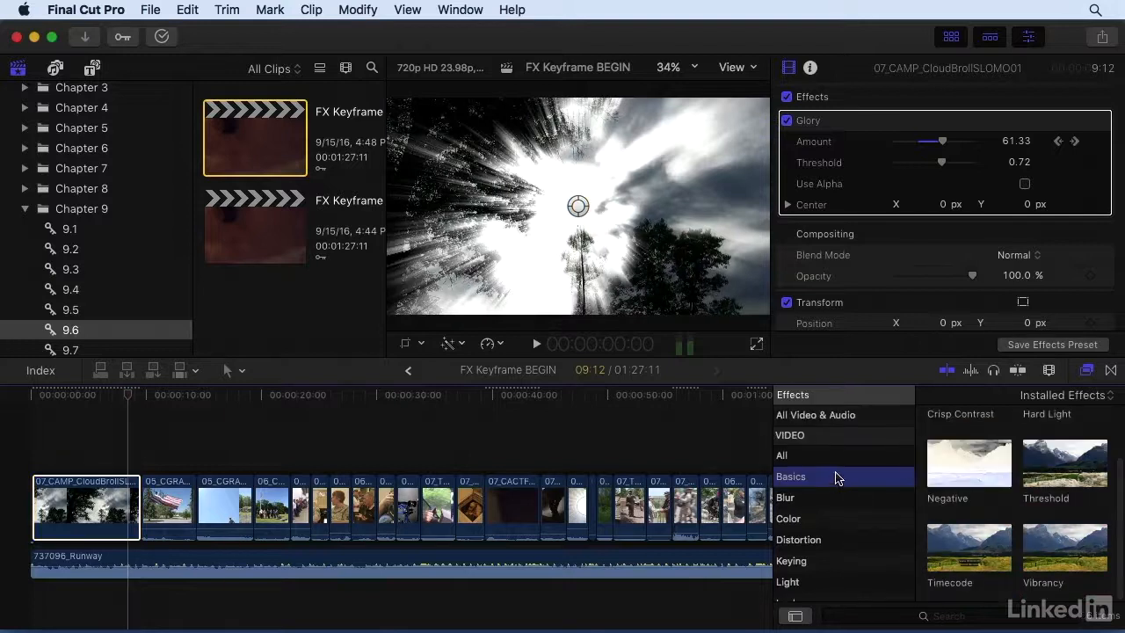
pyautogui.scroll(2, 930, 488)
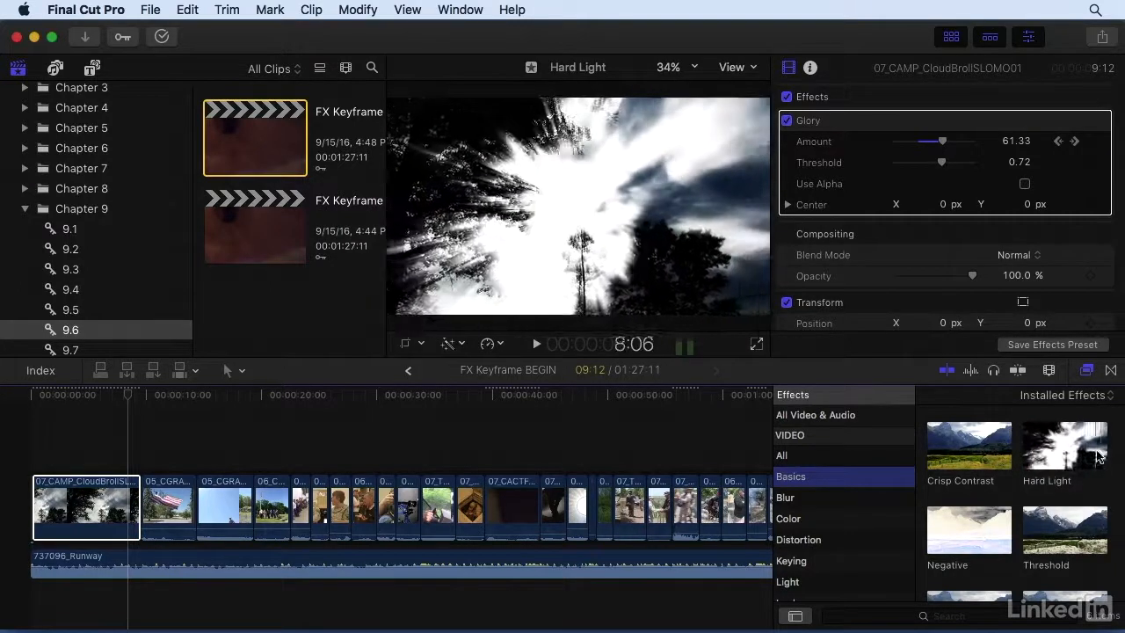
pyautogui.moveTo(1095, 456); pyautogui.dragTo(87, 501)
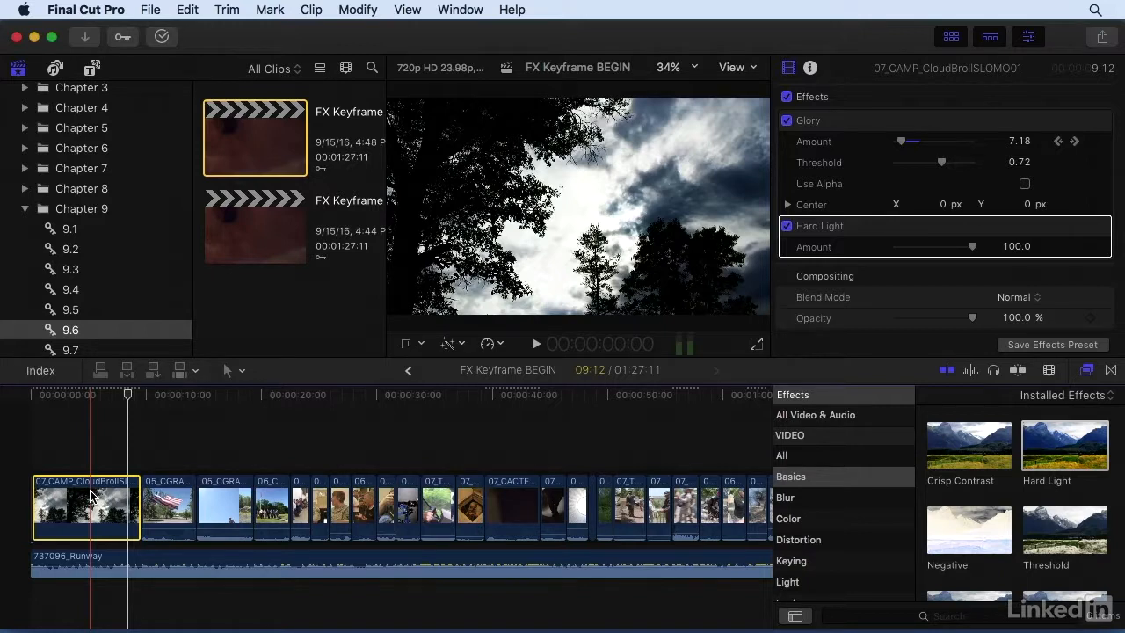
pyautogui.click(108, 497)
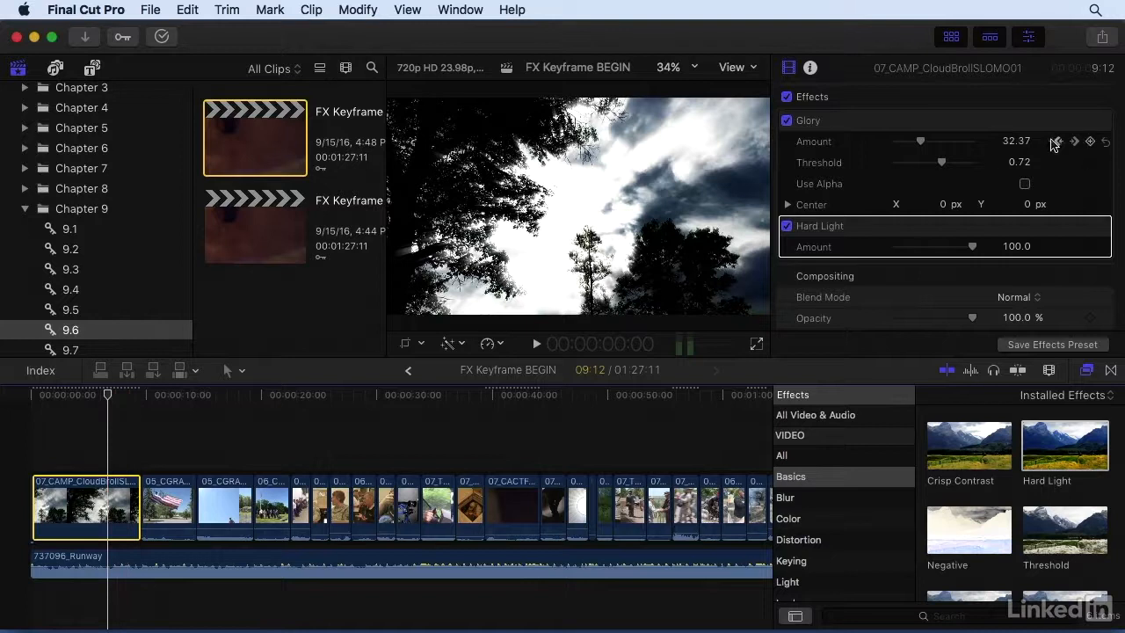
pyautogui.click(1058, 141)
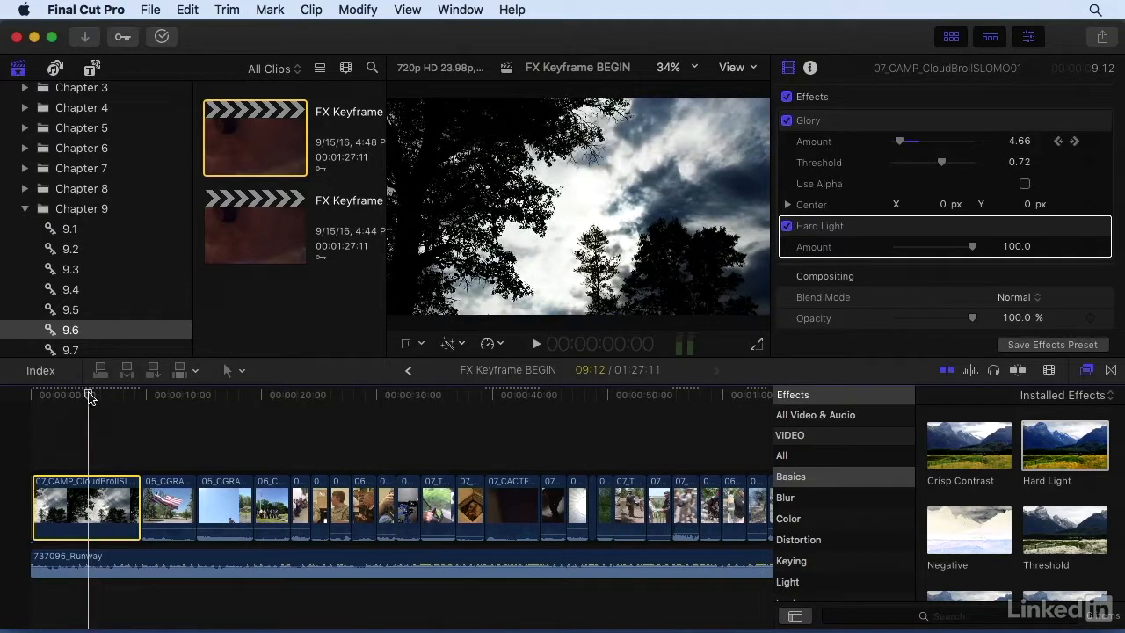
# - Return the playhead to the start, show the cloud clip's Video Animation and enlarge the timeline around it
pyautogui.hotkey('alt', ';')
pyautogui.hotkey('alt', ';')
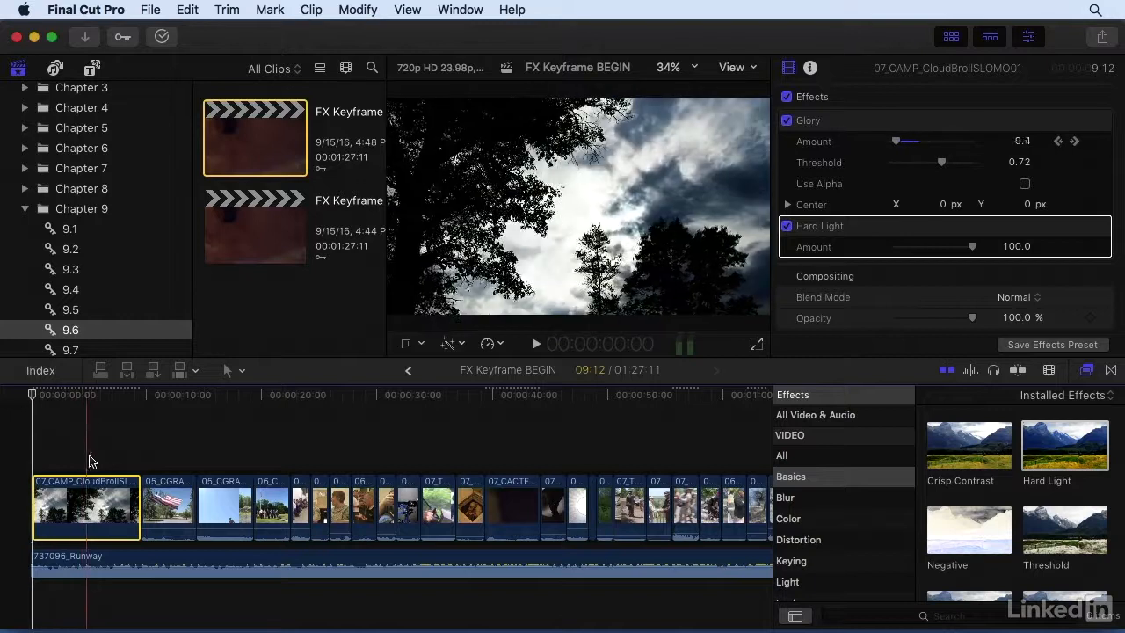
pyautogui.rightClick(91, 504)
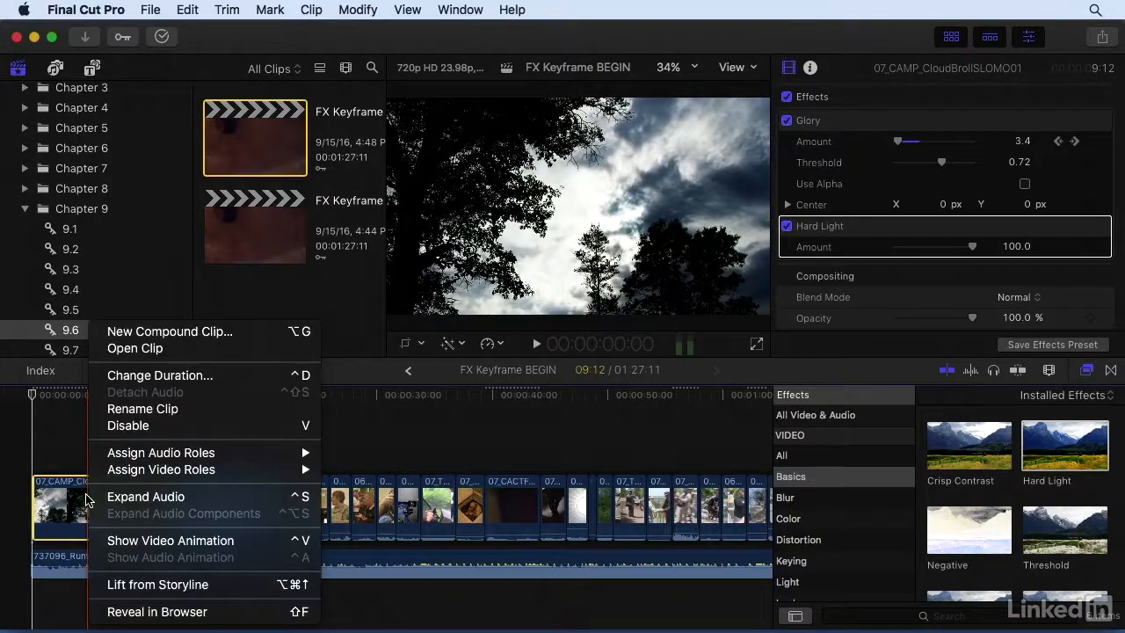
pyautogui.click(125, 540)
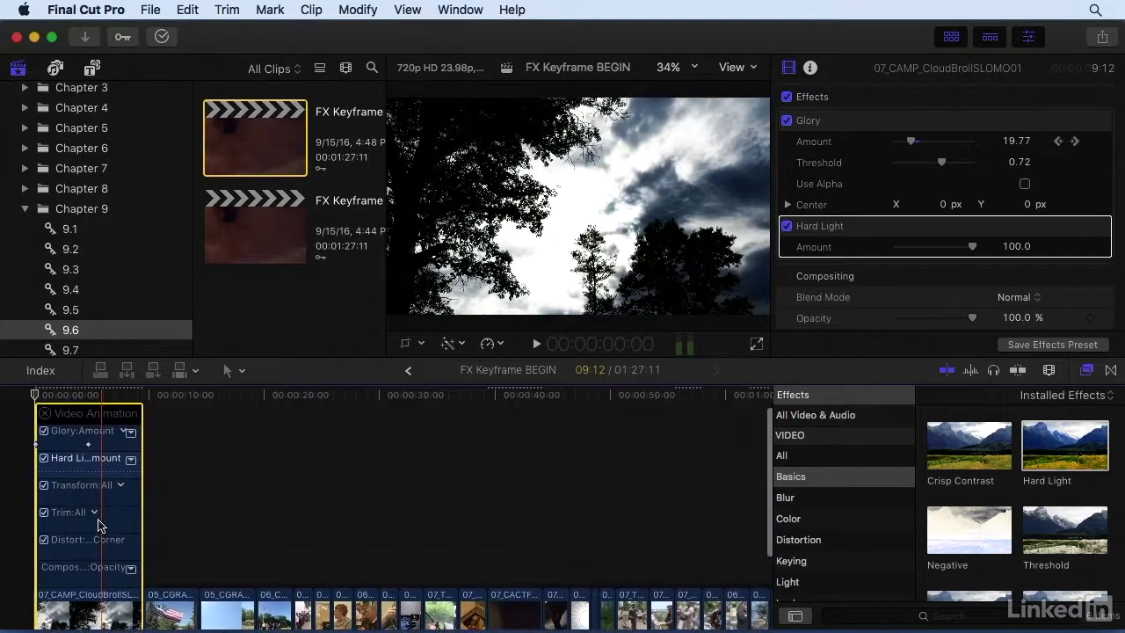
pyautogui.press('super+equal')
pyautogui.press('super+equal')
pyautogui.press('super+equal')
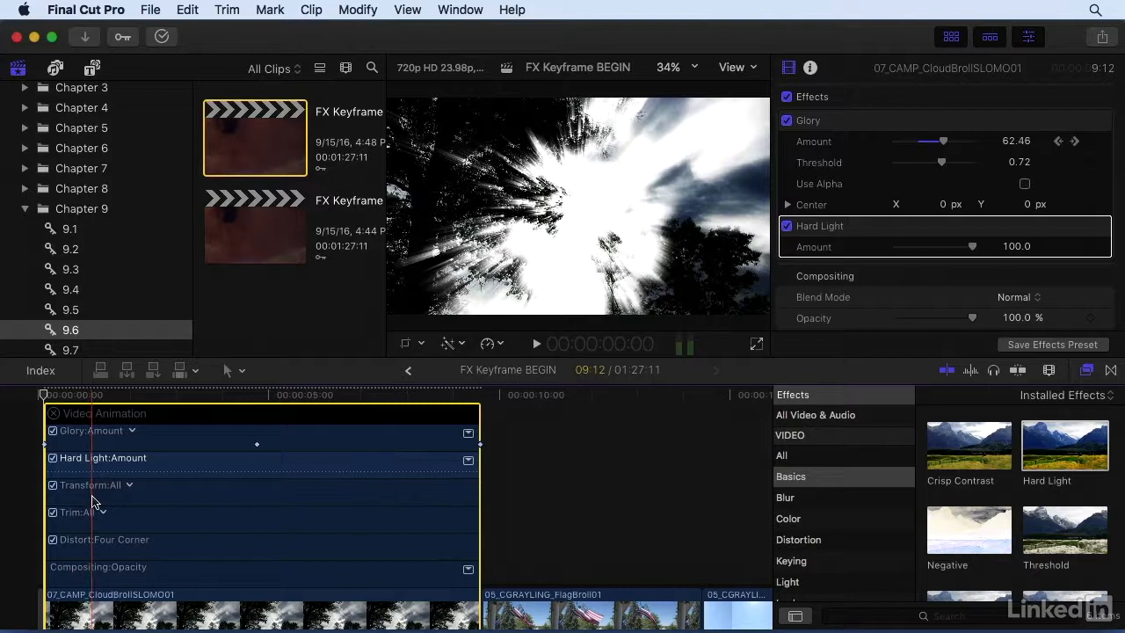
# - Reorder the cloud clip's effects so Hard Light sits above Glory, and scrub the clip's opening seconds to check the look
pyautogui.click(99, 395)
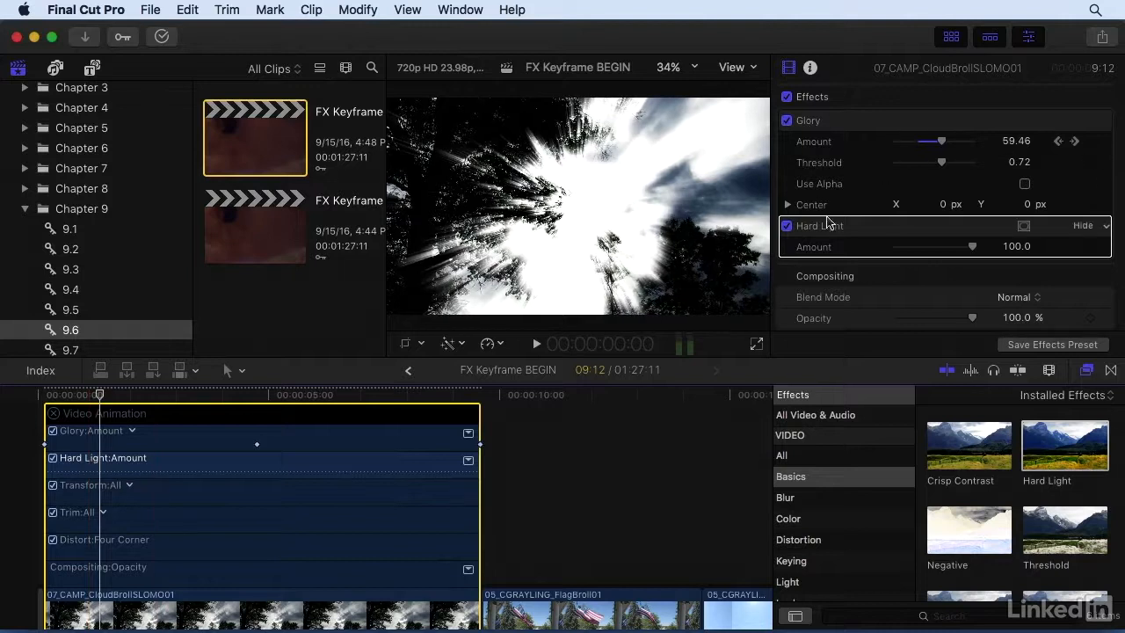
pyautogui.moveTo(836, 233); pyautogui.dragTo(848, 120)
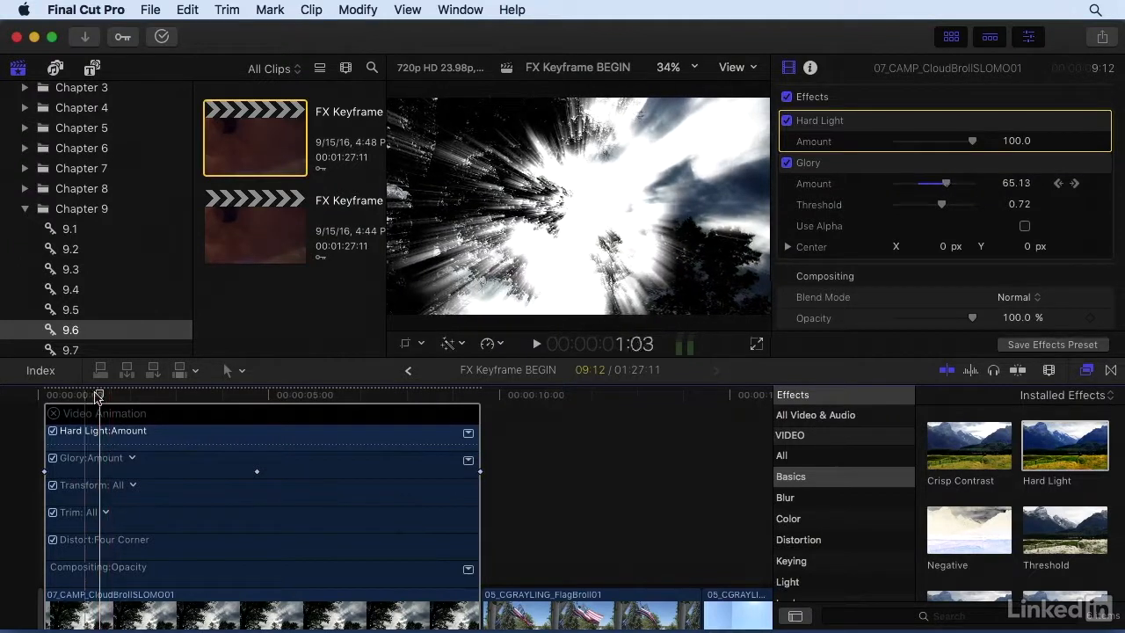
pyautogui.moveTo(88, 398); pyautogui.dragTo(150, 398)
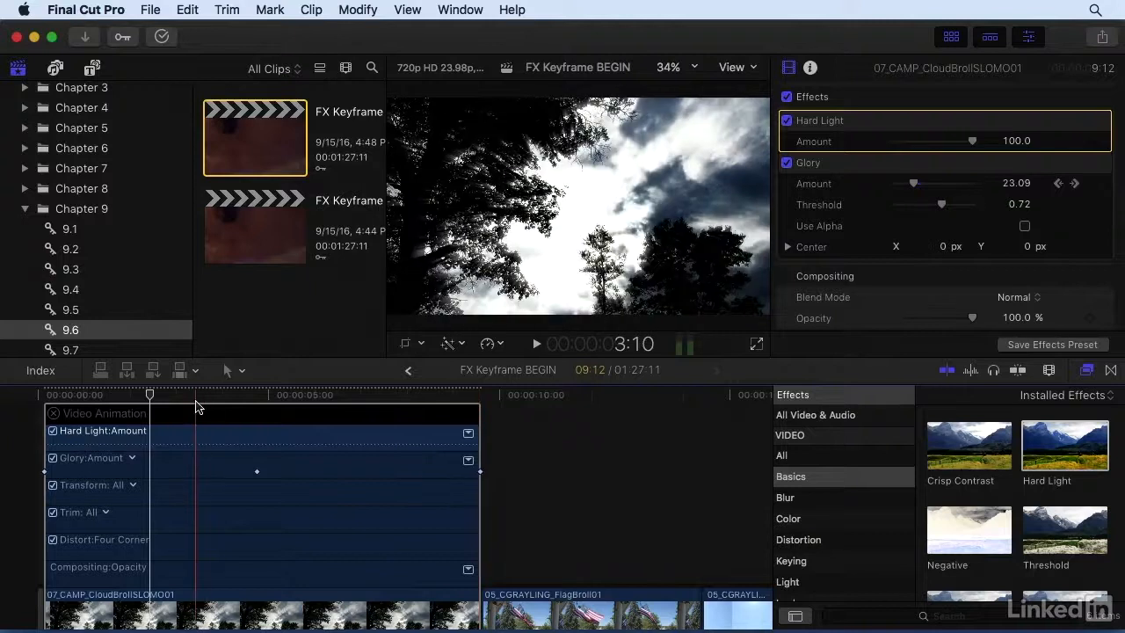
# - Keyframe the Hard Light Amount at 100 at the clip's start and at 0 at Glory's middle keyframe
pyautogui.press('Home')
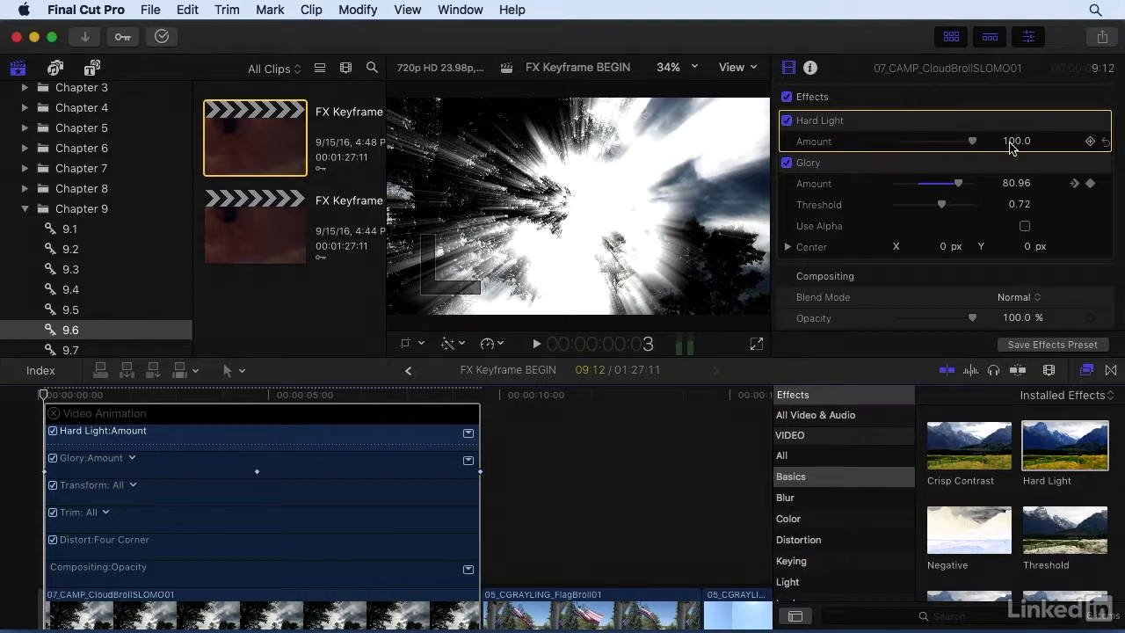
pyautogui.click(1090, 143)
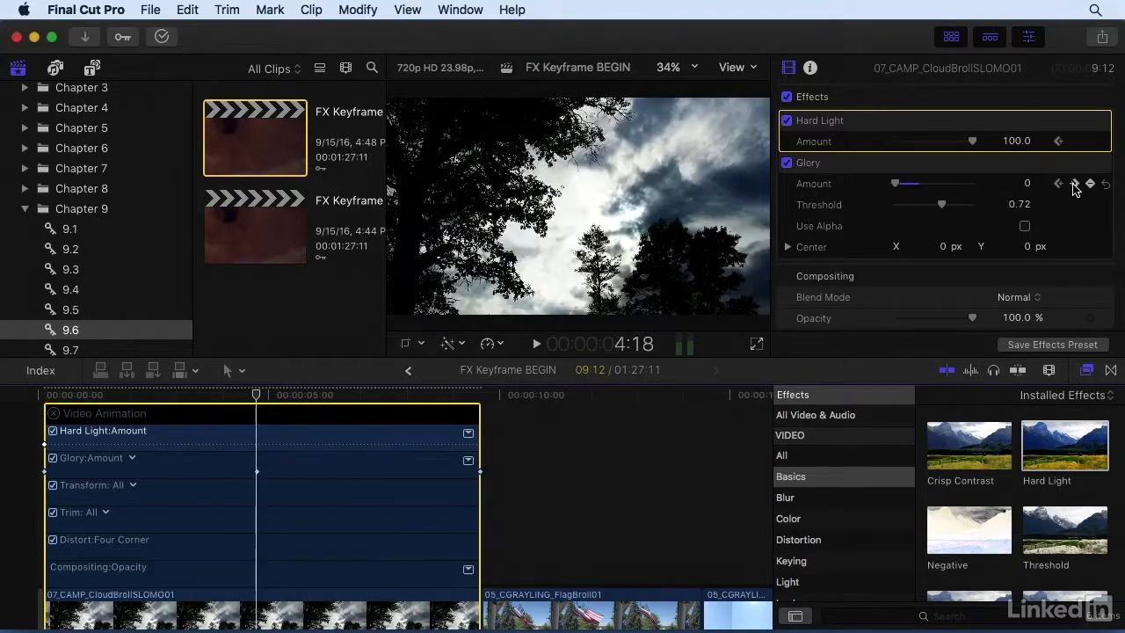
pyautogui.keyDown('alt'); pyautogui.click(257, 476); pyautogui.keyUp('alt')
pyautogui.moveTo(973, 145); pyautogui.dragTo(851, 150)
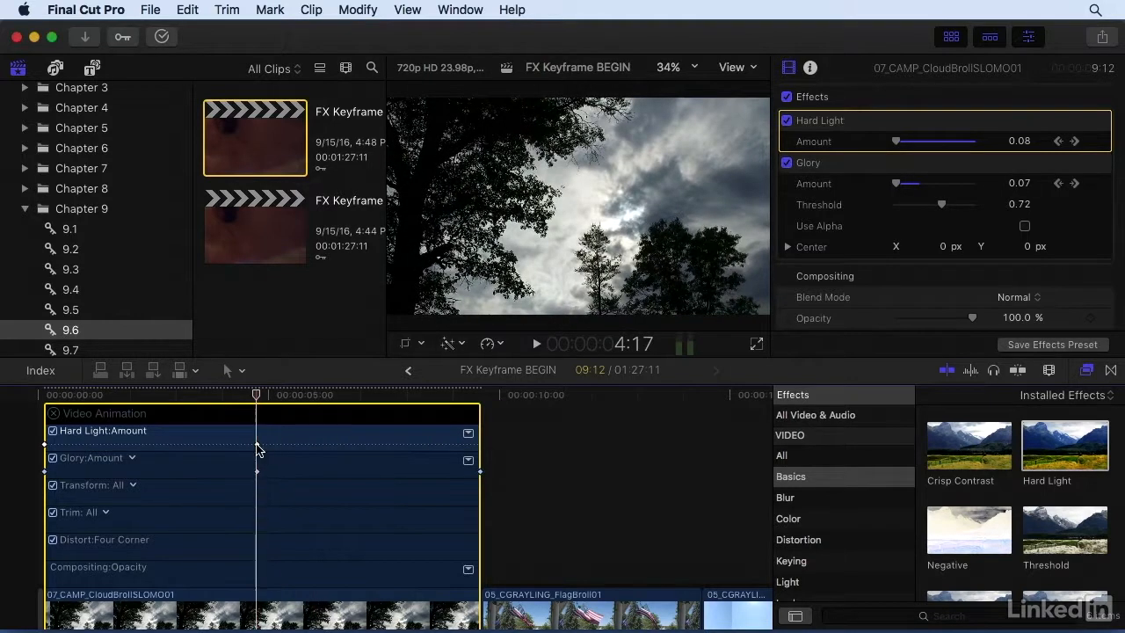
# - Expand the Hard Light Amount curve, add a keyframe at the clip's end and raise it level with the starting keyframe
pyautogui.press('Down')
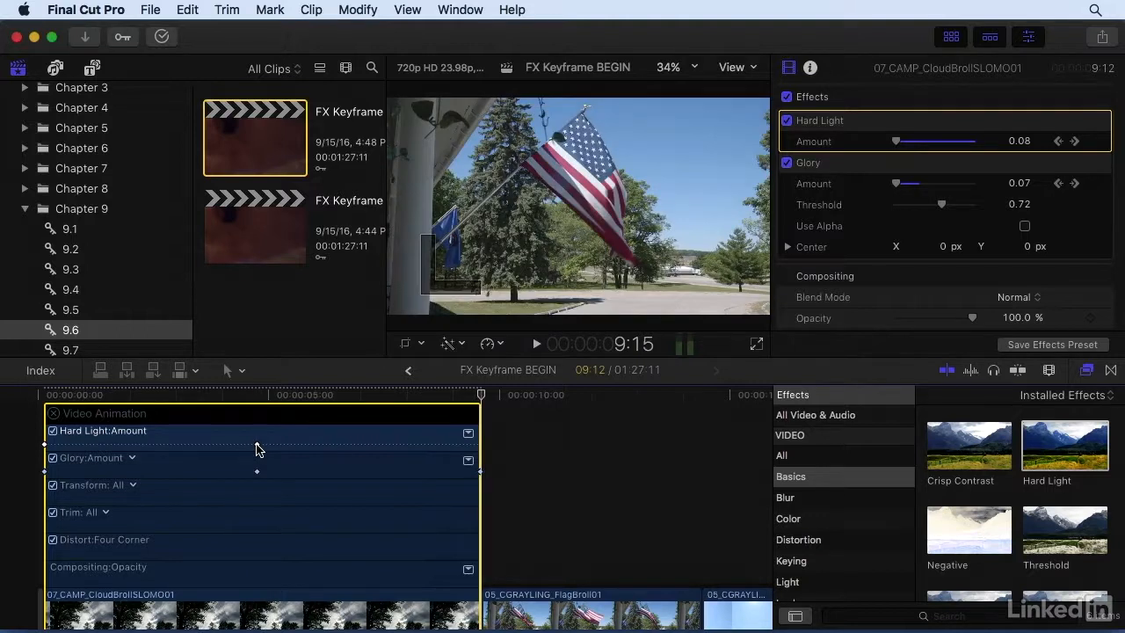
pyautogui.scroll(2, 256, 450)
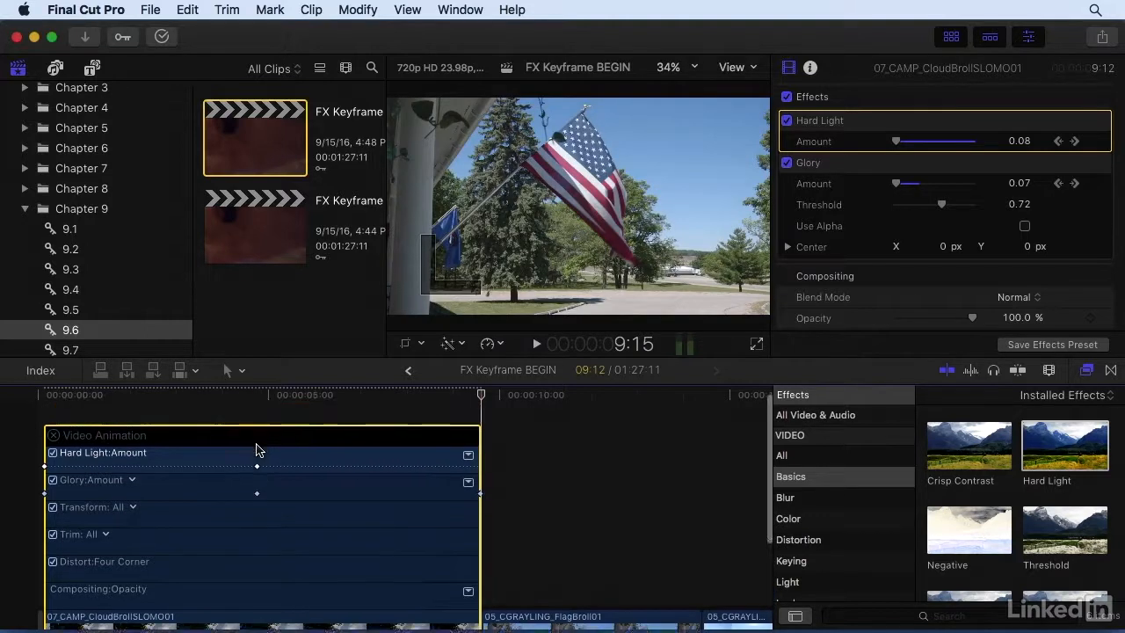
pyautogui.click(468, 465)
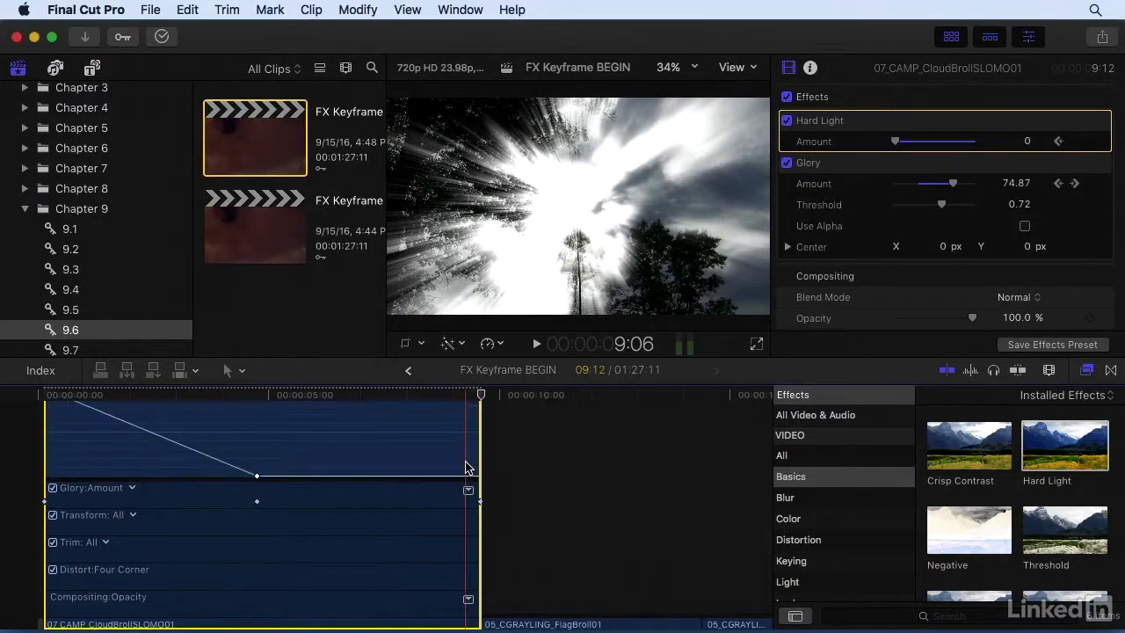
pyautogui.scroll(2, 468, 468)
pyautogui.scroll(-1, 468, 468)
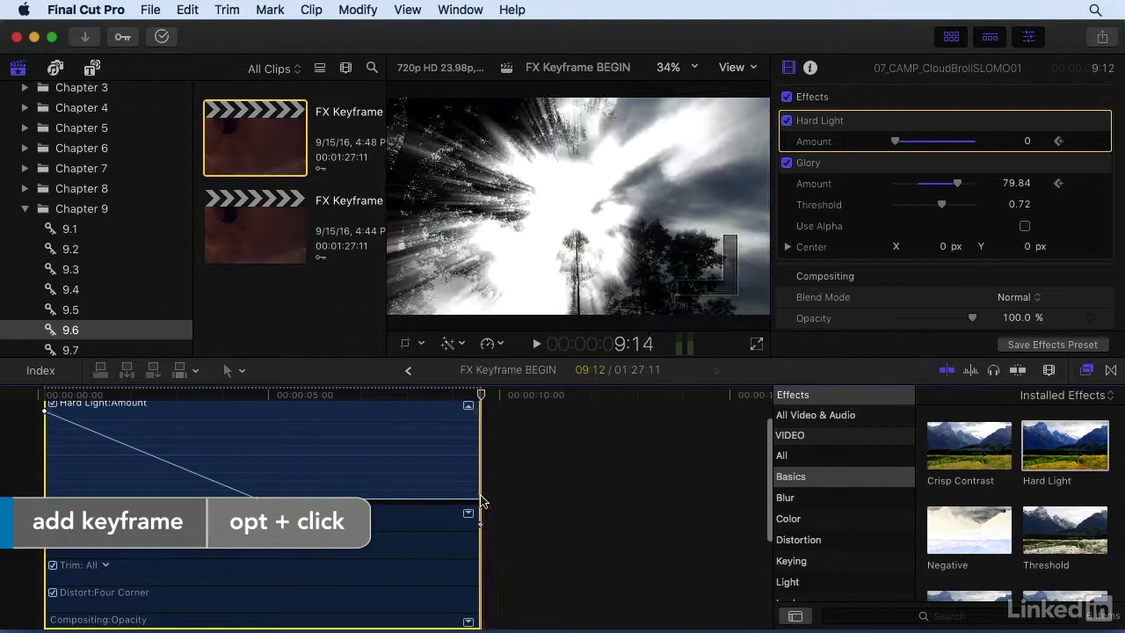
pyautogui.keyDown('alt'); pyautogui.click(479, 501); pyautogui.keyUp('alt')
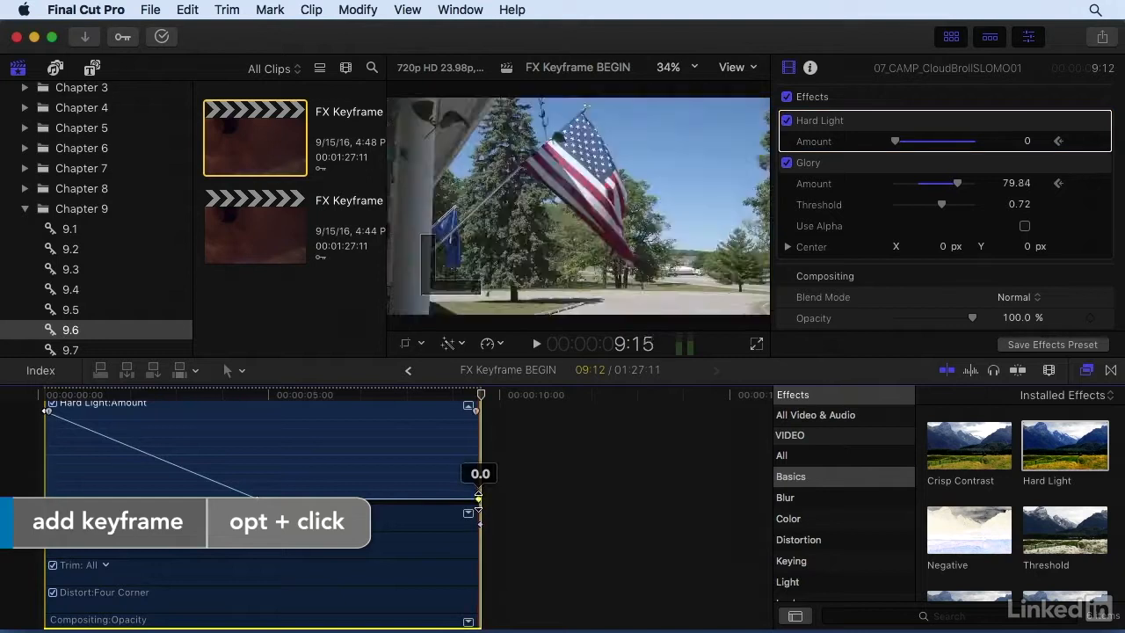
pyautogui.moveTo(479, 501); pyautogui.dragTo(478, 416)
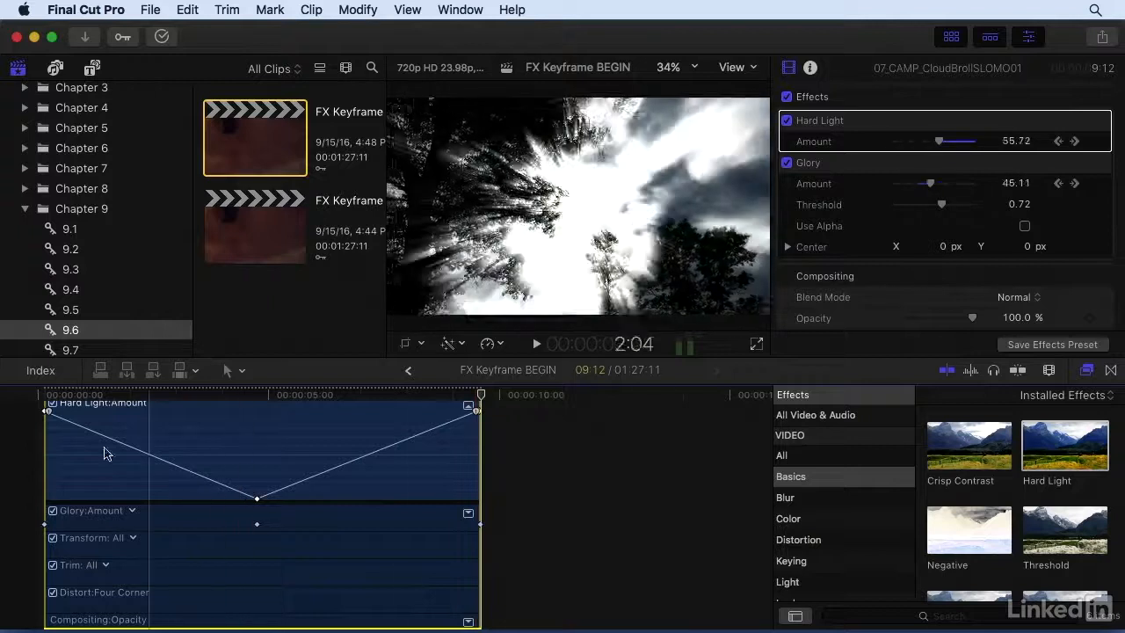
# - Compare the Glory and Hard Light Amount curves and their middle keyframes, and examine which Glory parameters can be animated
pyautogui.click(468, 514)
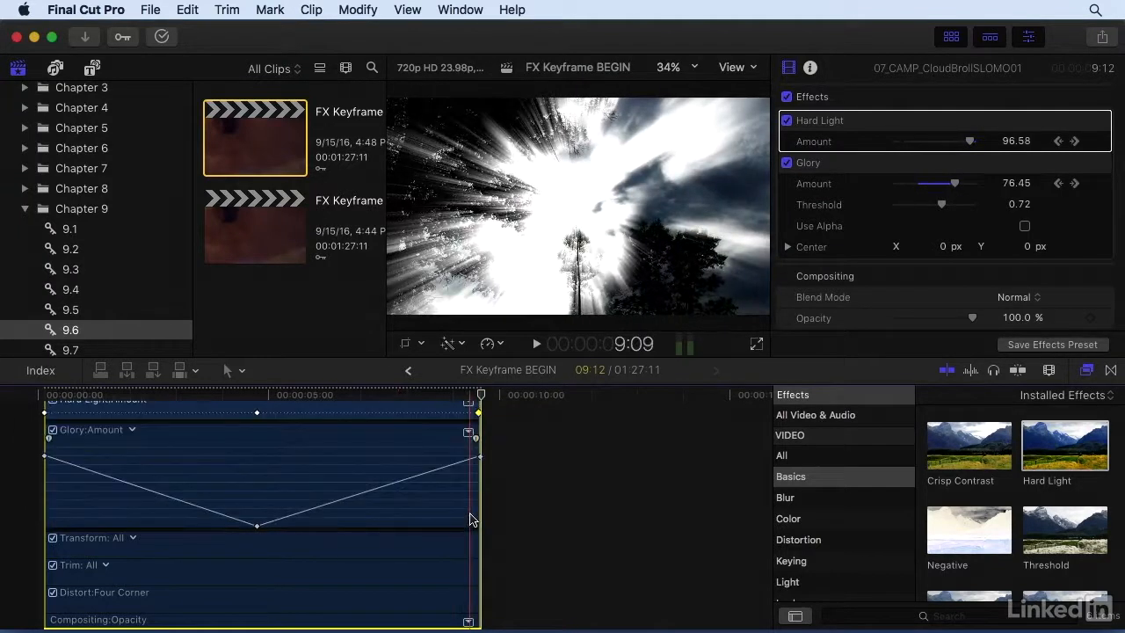
pyautogui.scroll(1, 464, 506)
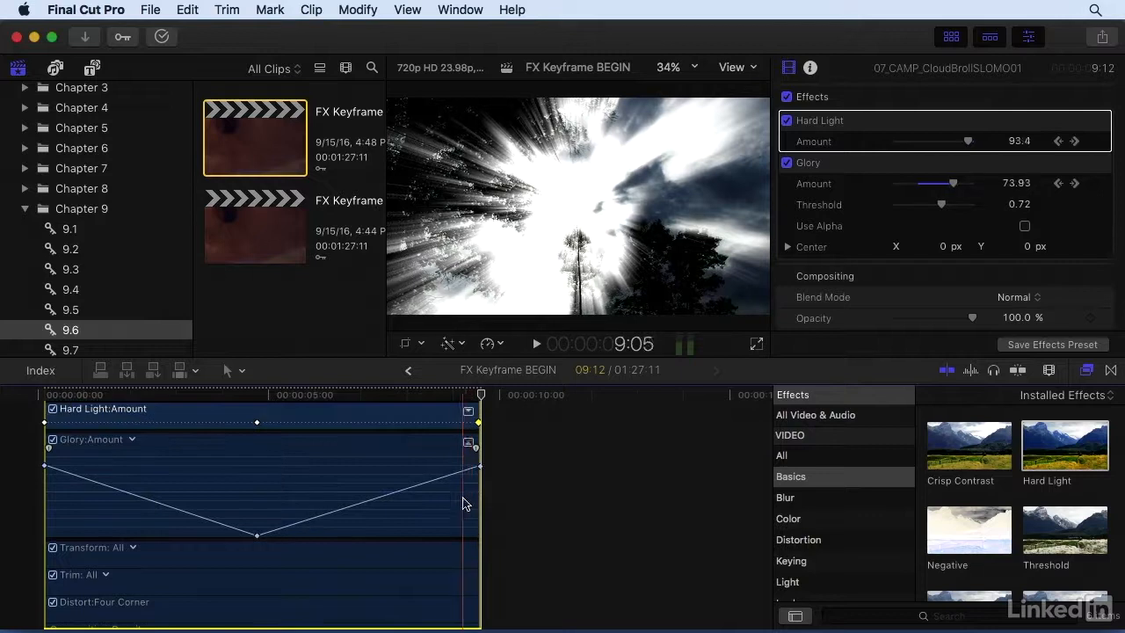
pyautogui.click(469, 414)
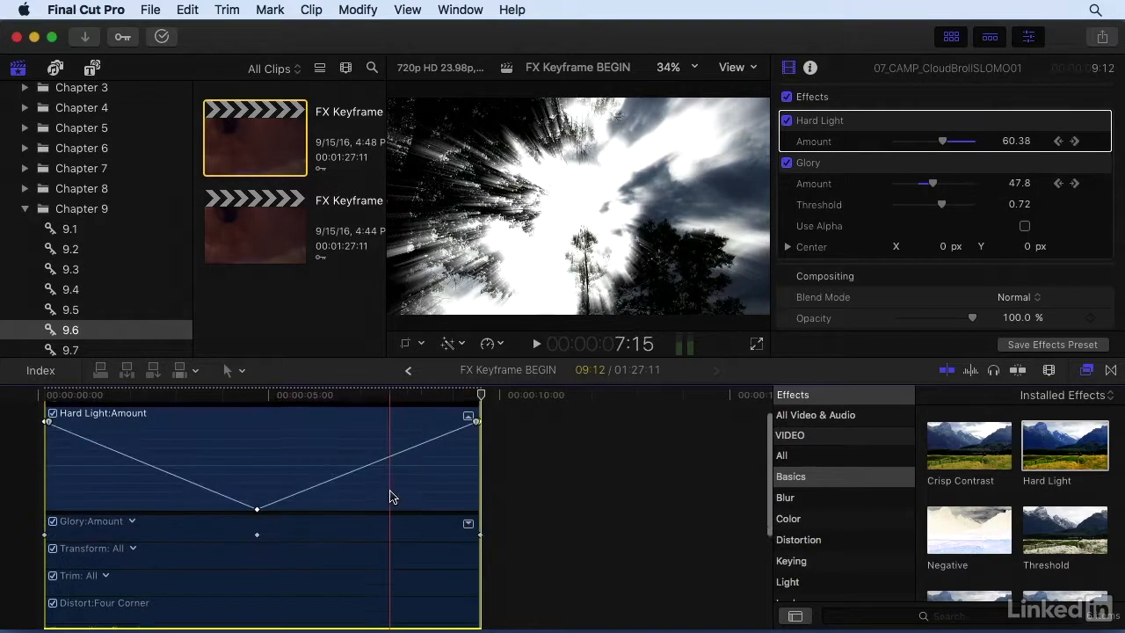
pyautogui.scroll(1, 382, 499)
pyautogui.moveTo(258, 524)
pyautogui.mouseDown()
pyautogui.moveTo(219, 527)
pyautogui.moveTo(286, 528)
pyautogui.moveTo(251, 528)
pyautogui.moveTo(248, 506)
pyautogui.moveTo(250, 529)
pyautogui.mouseUp()
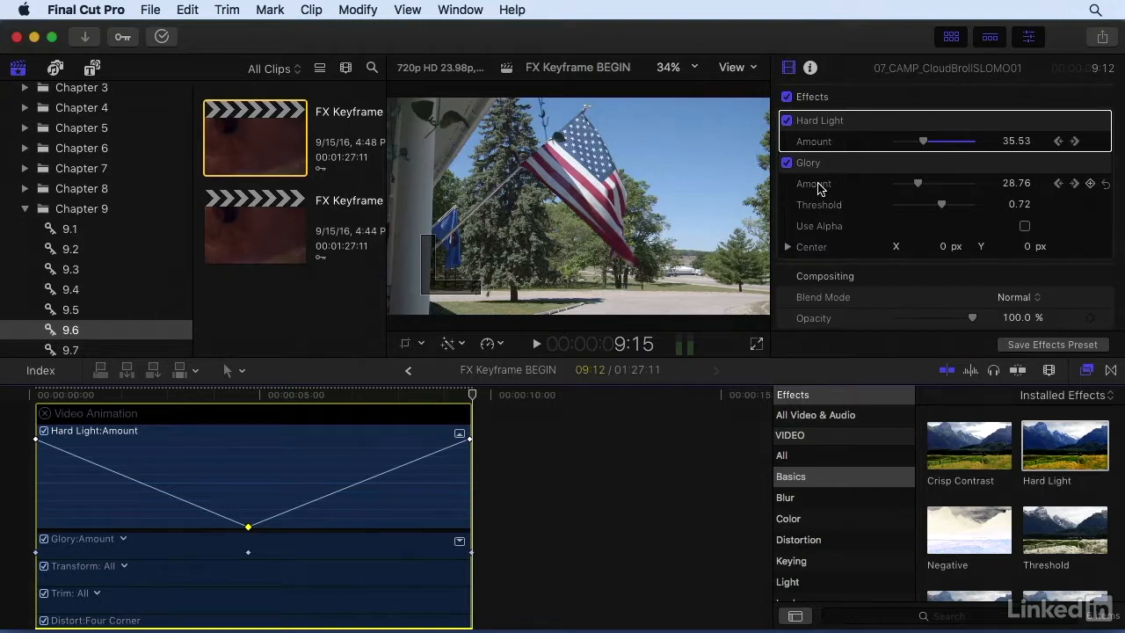
pyautogui.click(458, 541)
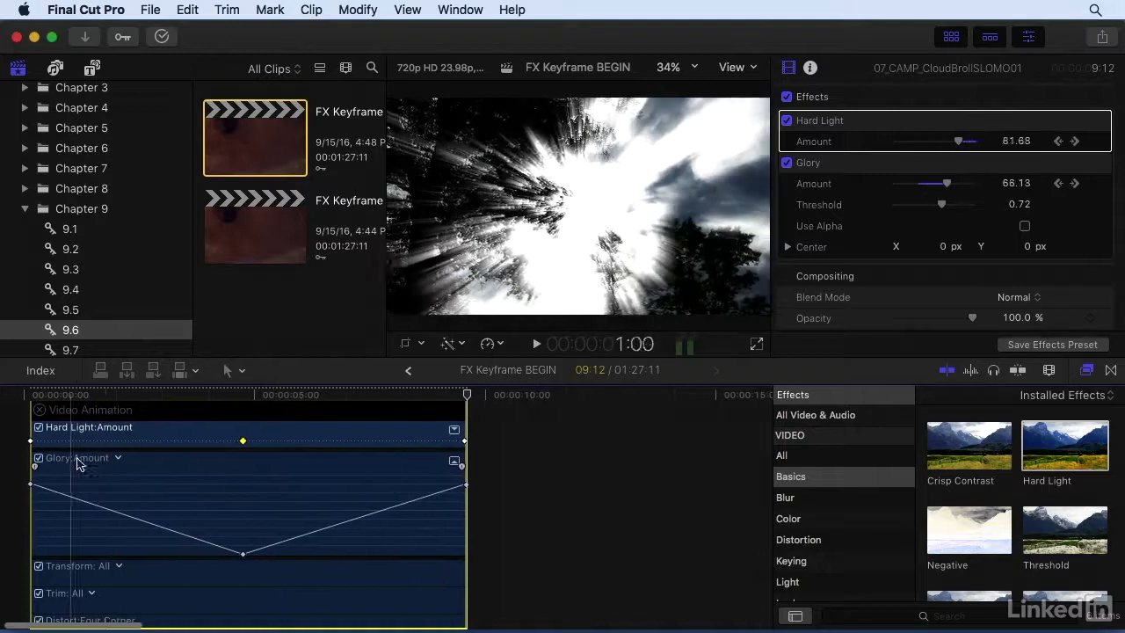
pyautogui.click(115, 458)
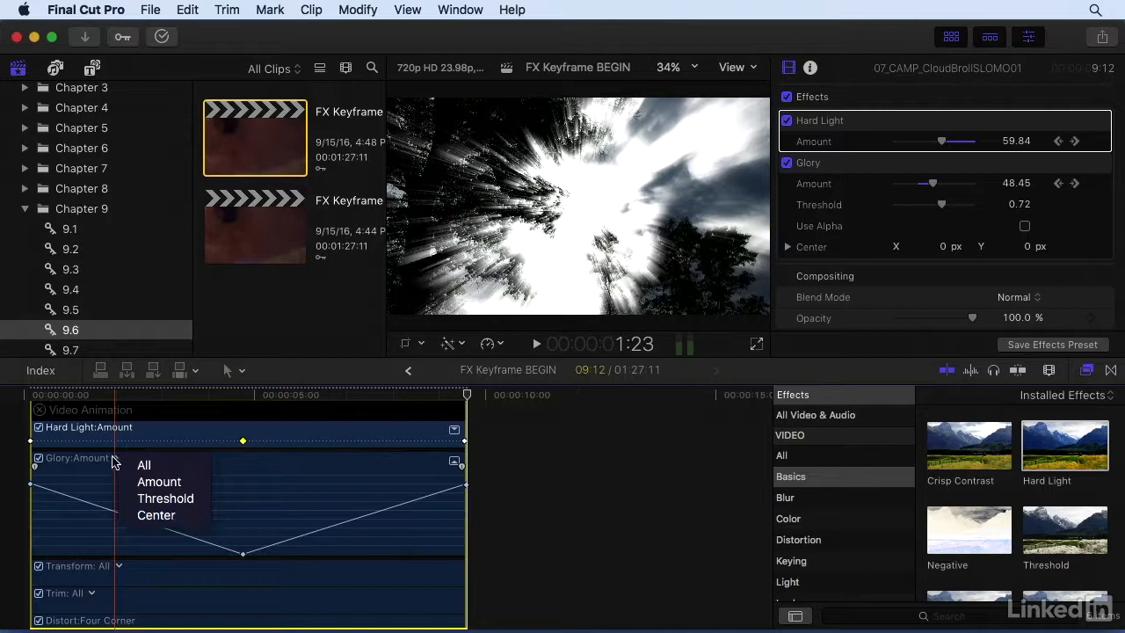
pyautogui.click(114, 458)
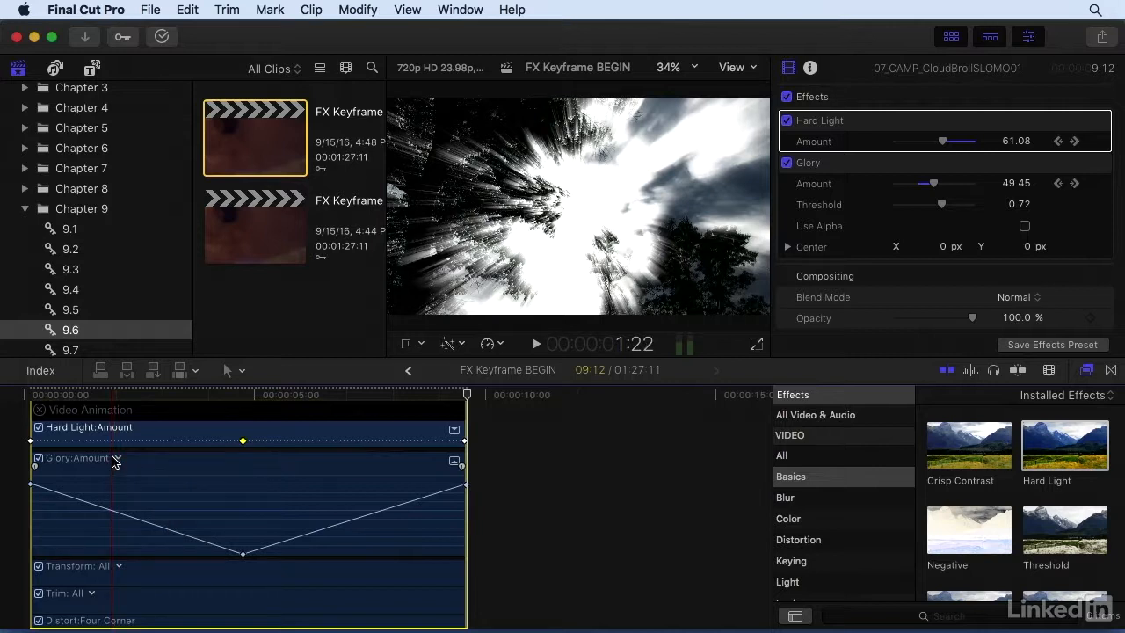
# - Play the cloud clip from its start to check both animated effects, and close its Video Animation
pyautogui.click(31, 393)
pyautogui.press('space')
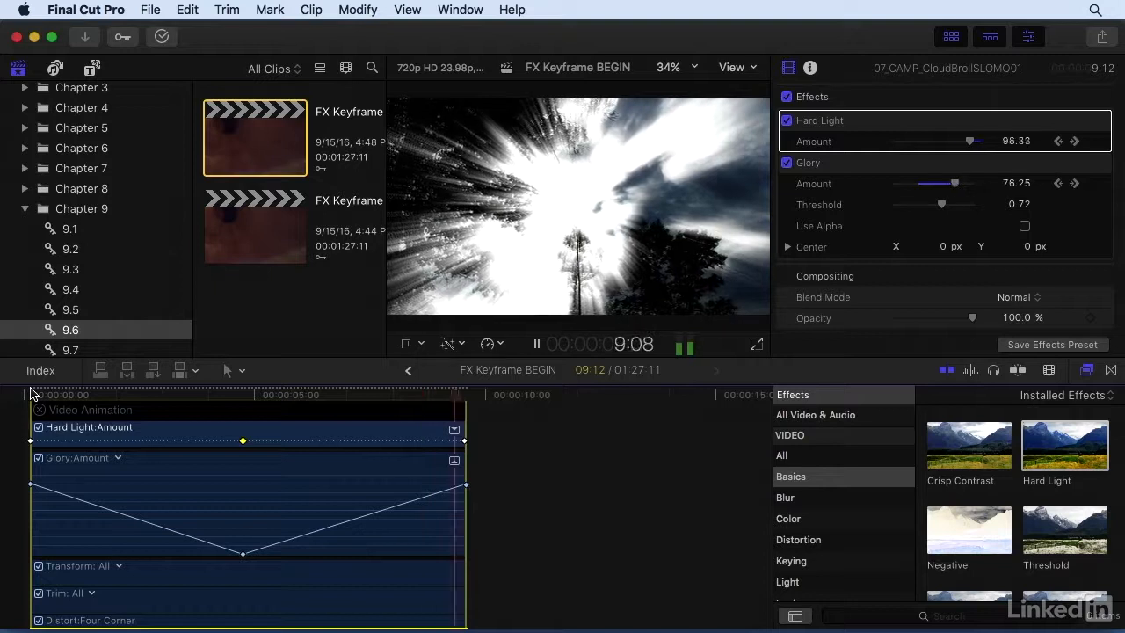
pyautogui.click(99, 395)
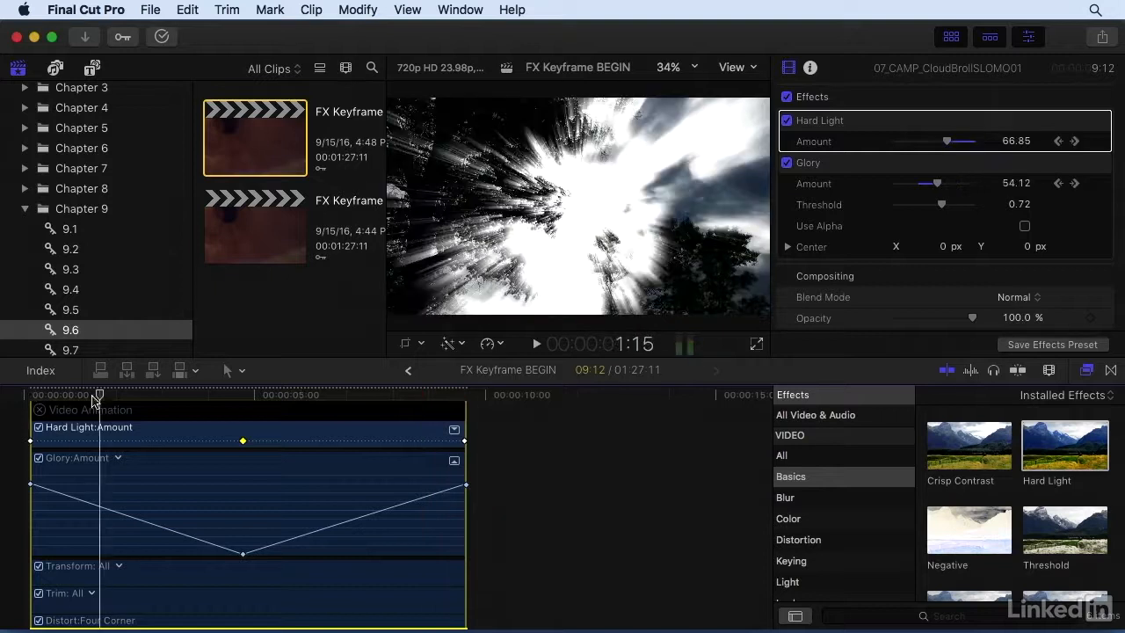
pyautogui.click(40, 413)
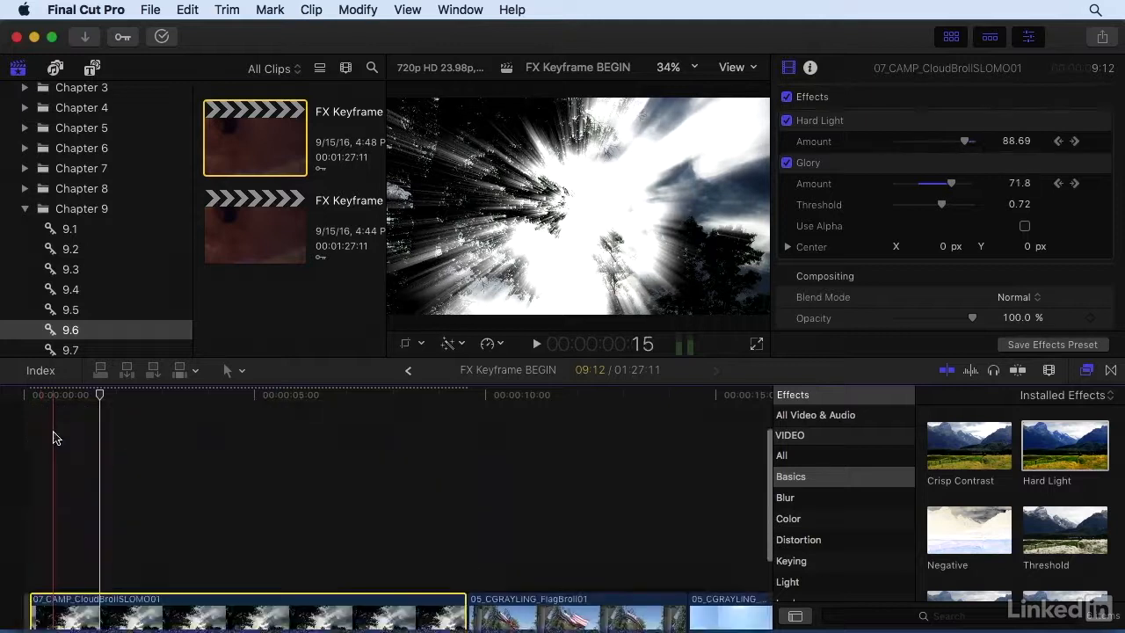